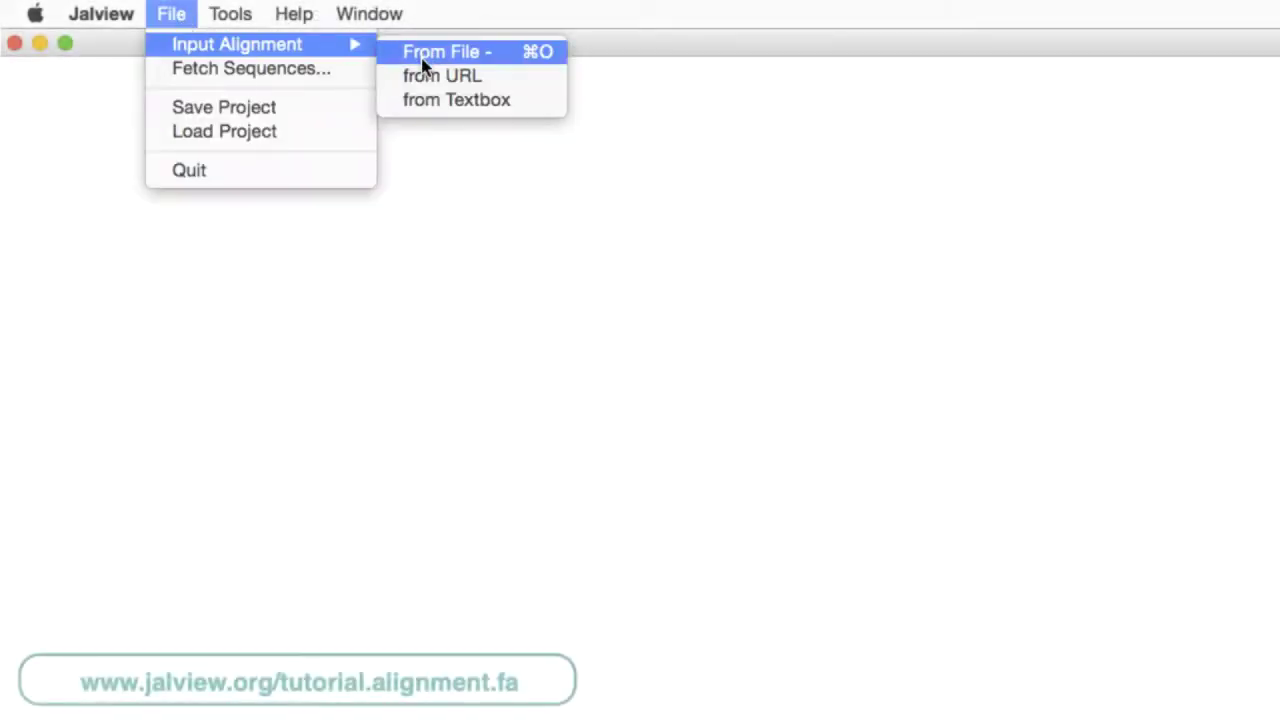
{"action": "left_click", "coordinate": [423, 77]}
{"action": "type", "text": "http://www.jalview.org/tutorial/alignment.fa"}
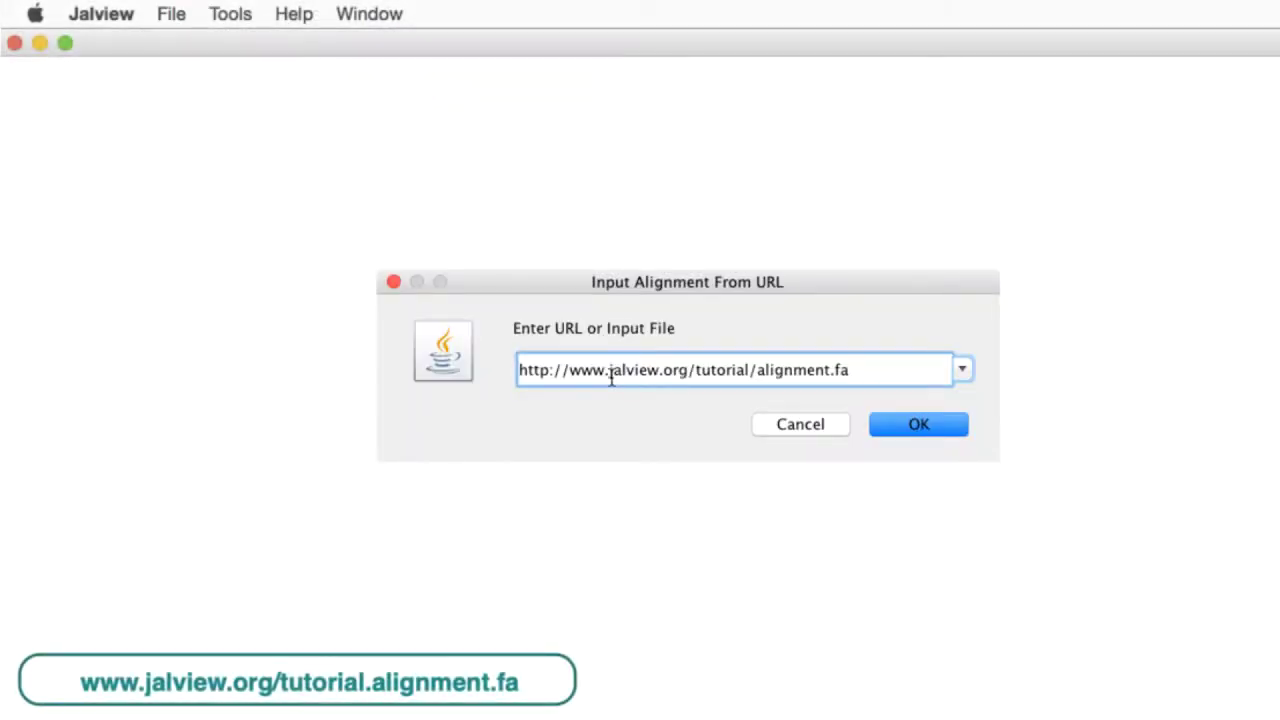
{"action": "left_click", "coordinate": [870, 424]}
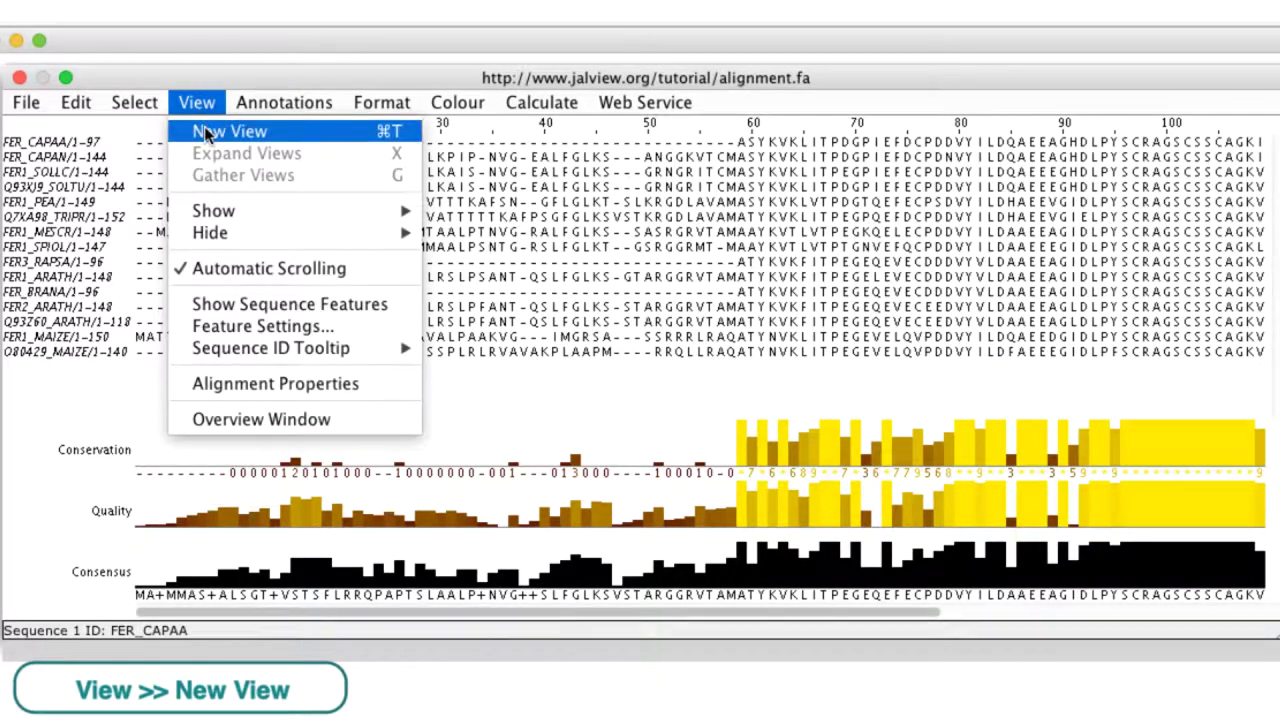
Step: Add a new View 1 of the alignment, then return to the Original view
{"action": "left_click", "coordinate": [205, 133]}
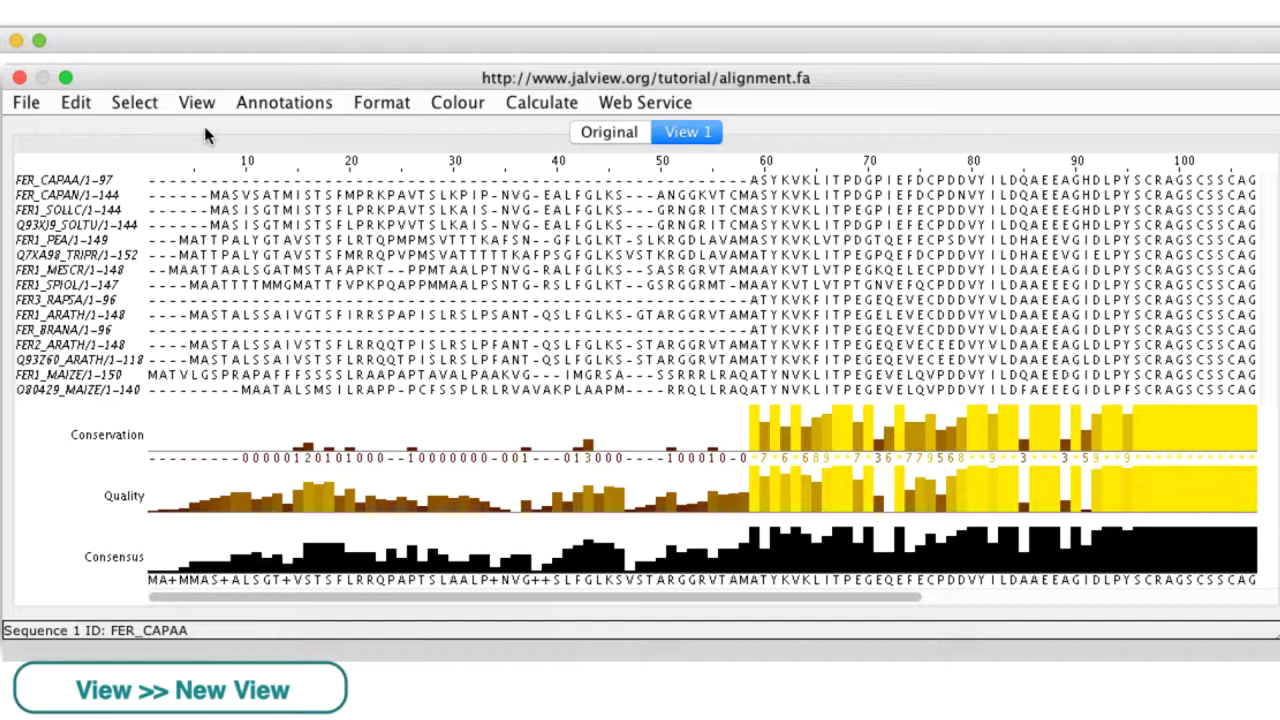
{"action": "left_click", "coordinate": [609, 132]}
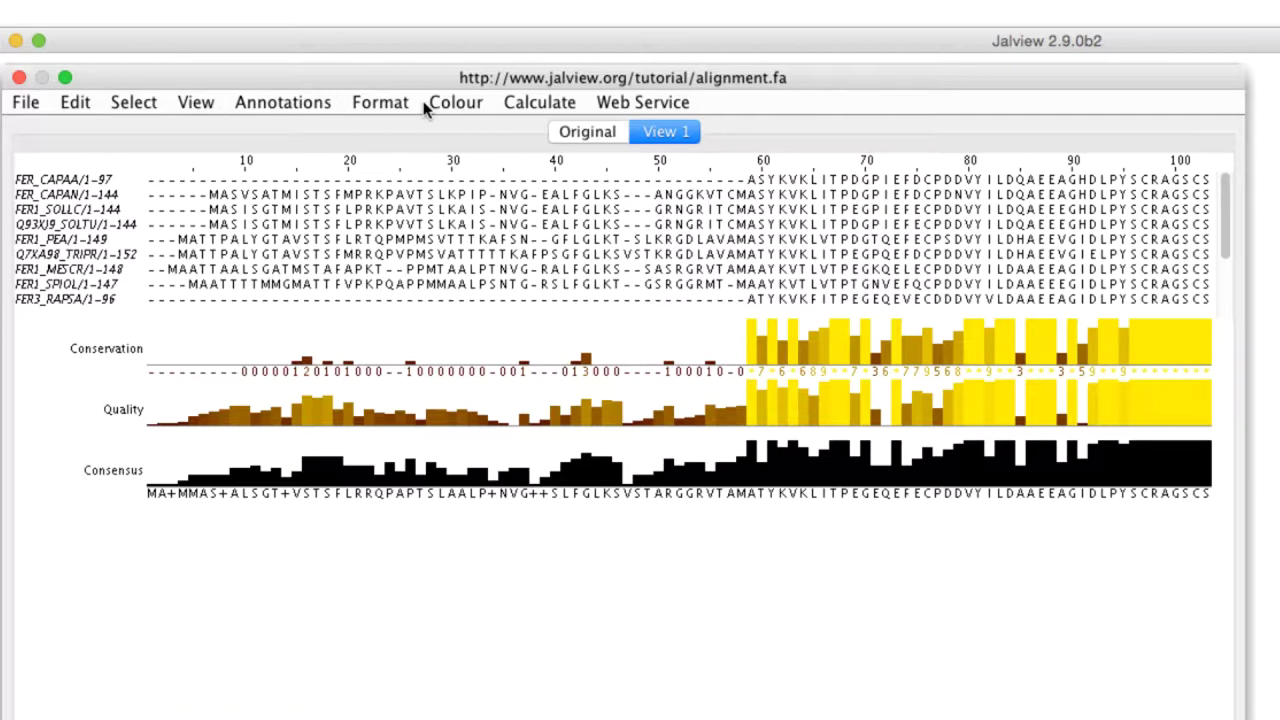
{"action": "left_click", "coordinate": [394, 108]}
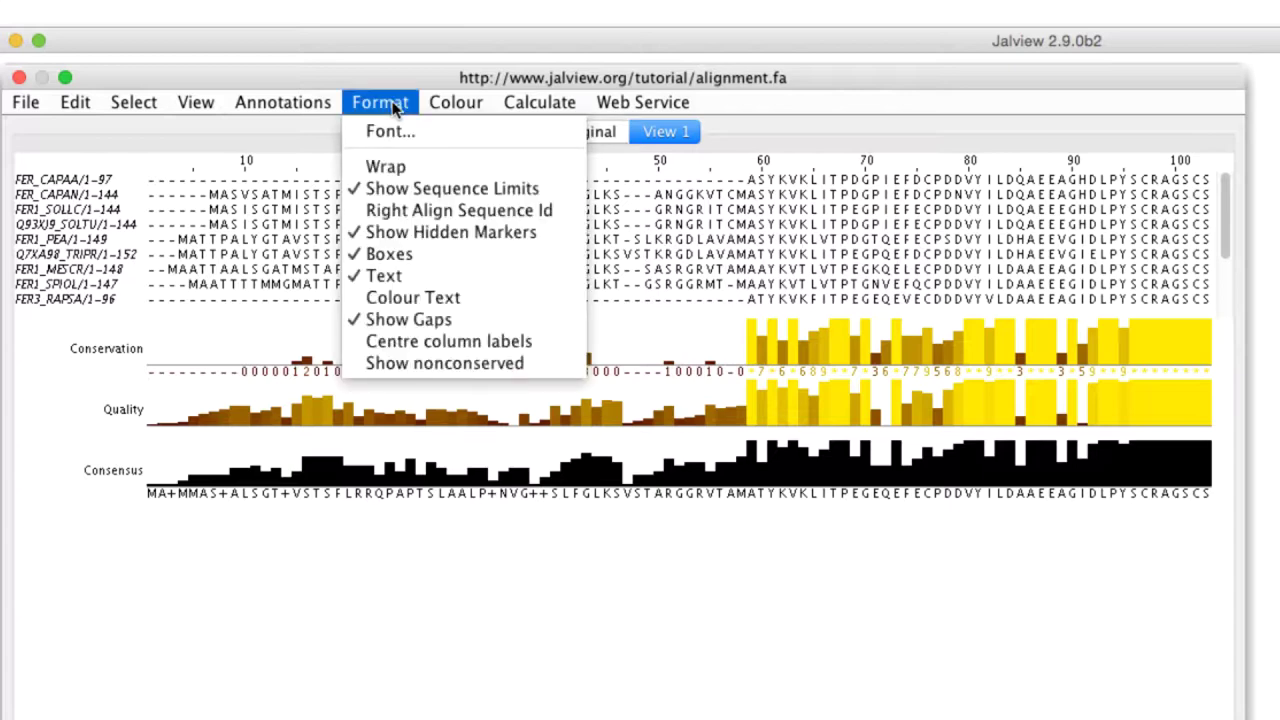
{"action": "left_click", "coordinate": [396, 169]}
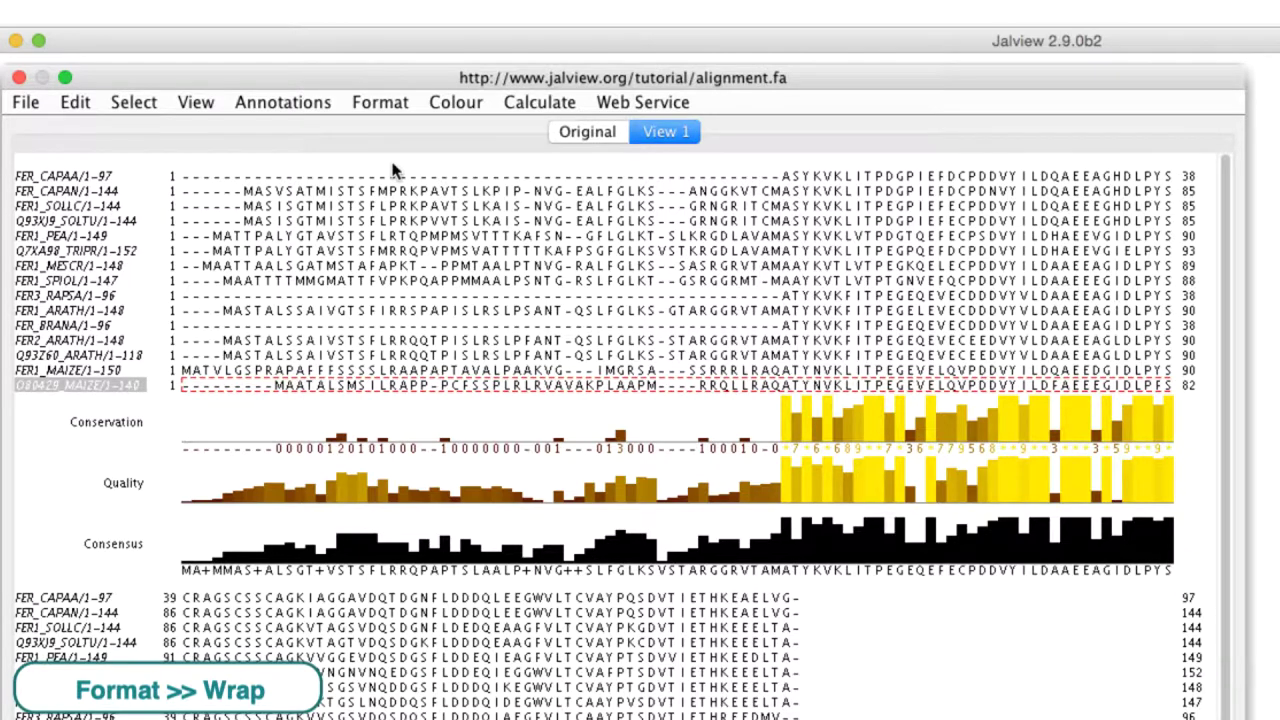
{"action": "left_click", "coordinate": [385, 103]}
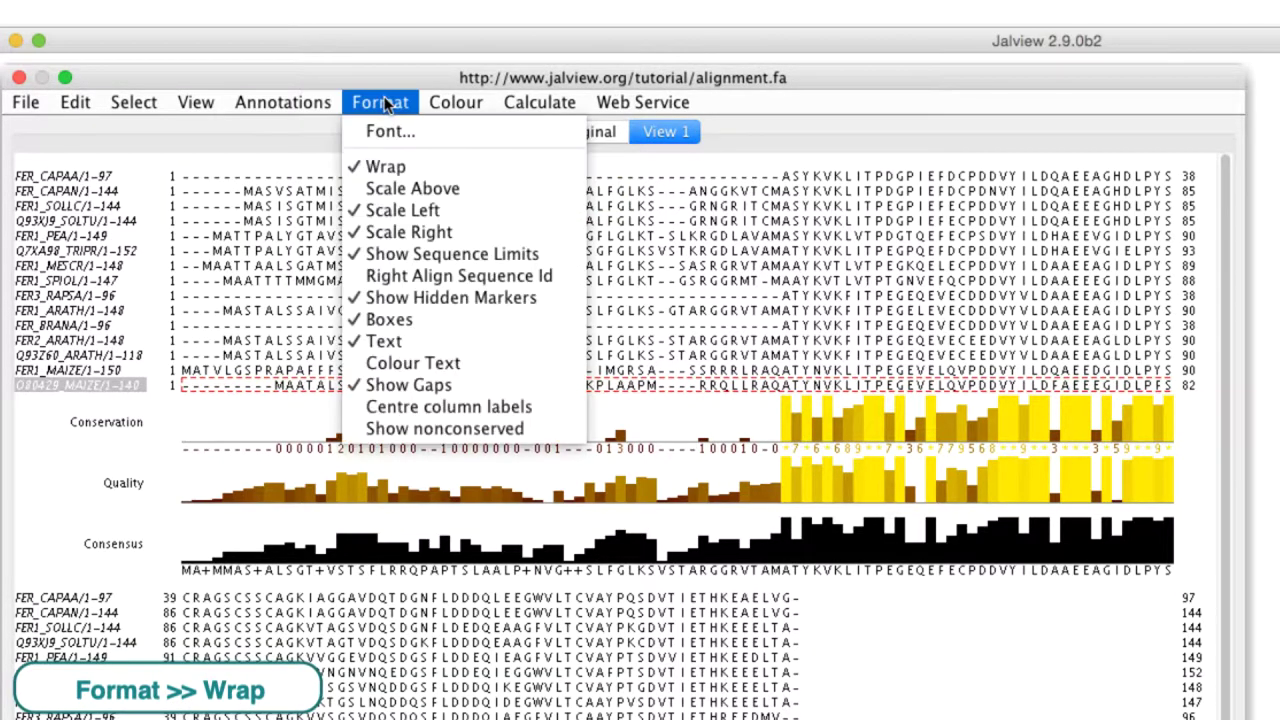
{"action": "left_click", "coordinate": [386, 168]}
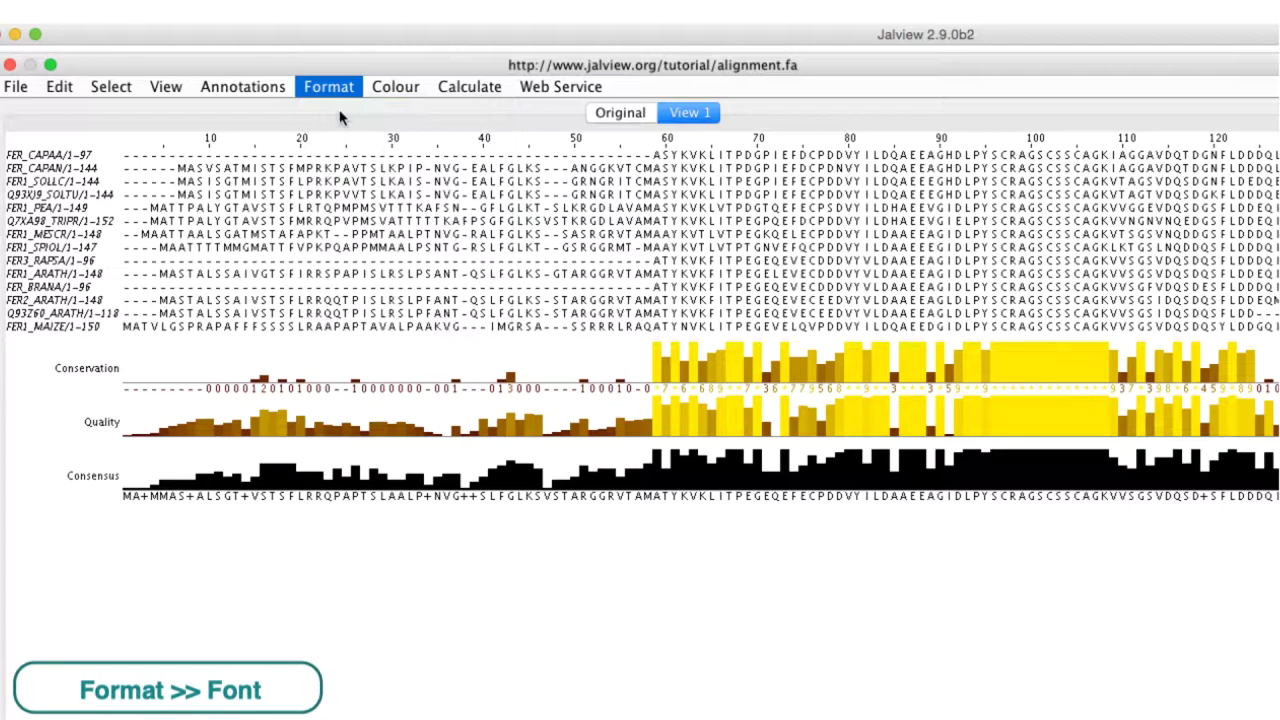
Step: Set the alignment font to Gill Sans MT, size 13, bold
{"action": "left_click", "coordinate": [251, 153]}
{"action": "scroll", "coordinate": [200, 230], "scroll_direction": "up", "scroll_amount": 10}
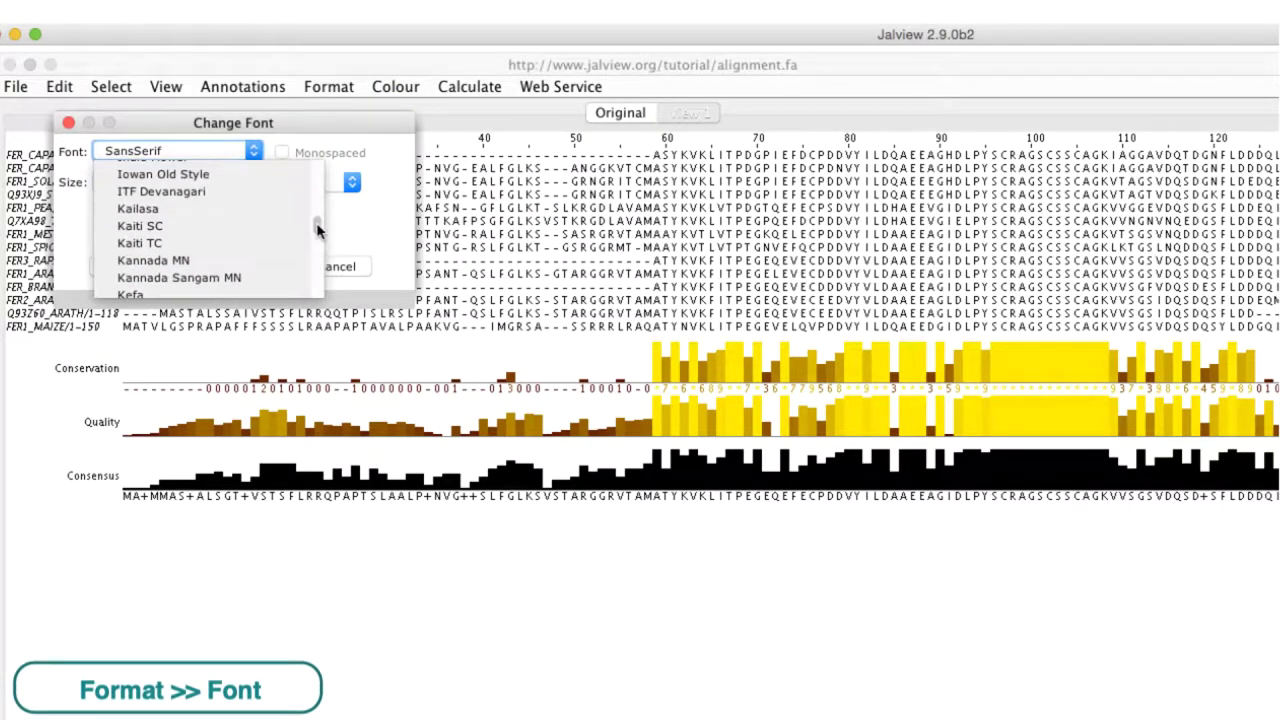
{"action": "left_click", "coordinate": [150, 186]}
{"action": "left_click", "coordinate": [175, 183]}
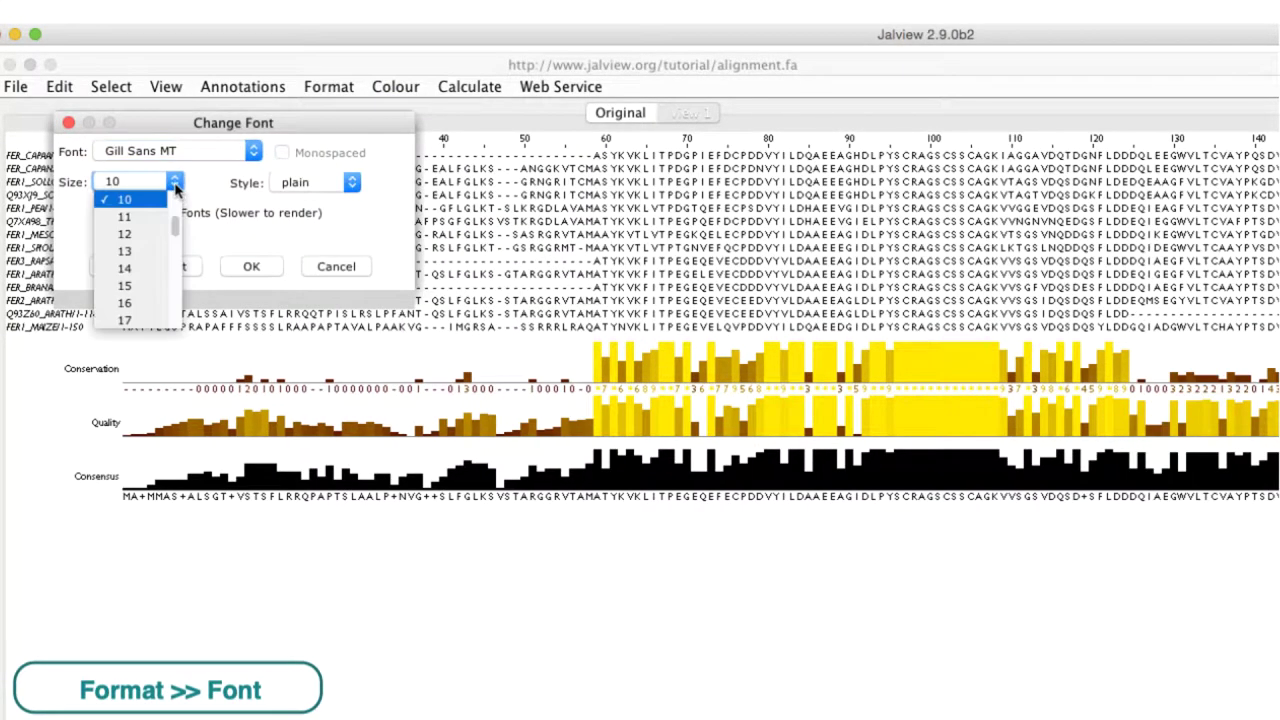
{"action": "left_click", "coordinate": [158, 251]}
{"action": "left_click", "coordinate": [350, 182]}
{"action": "left_click", "coordinate": [294, 200]}
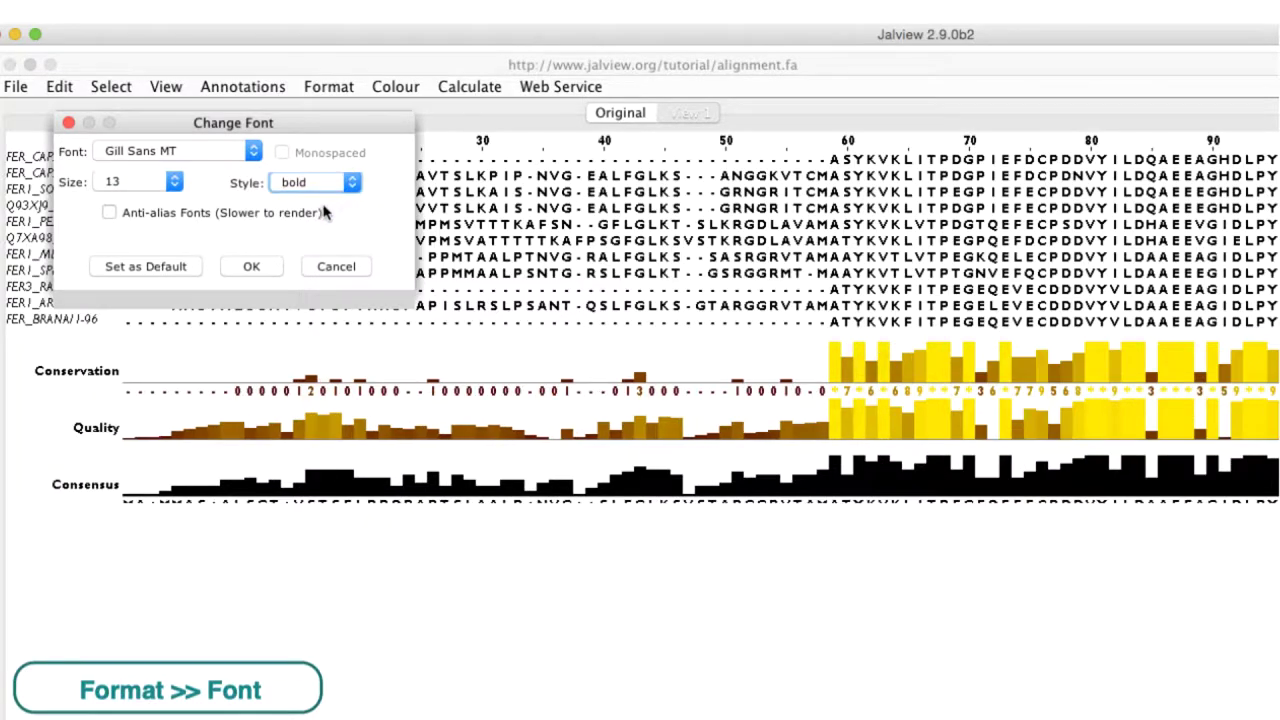
{"action": "left_click", "coordinate": [251, 266]}
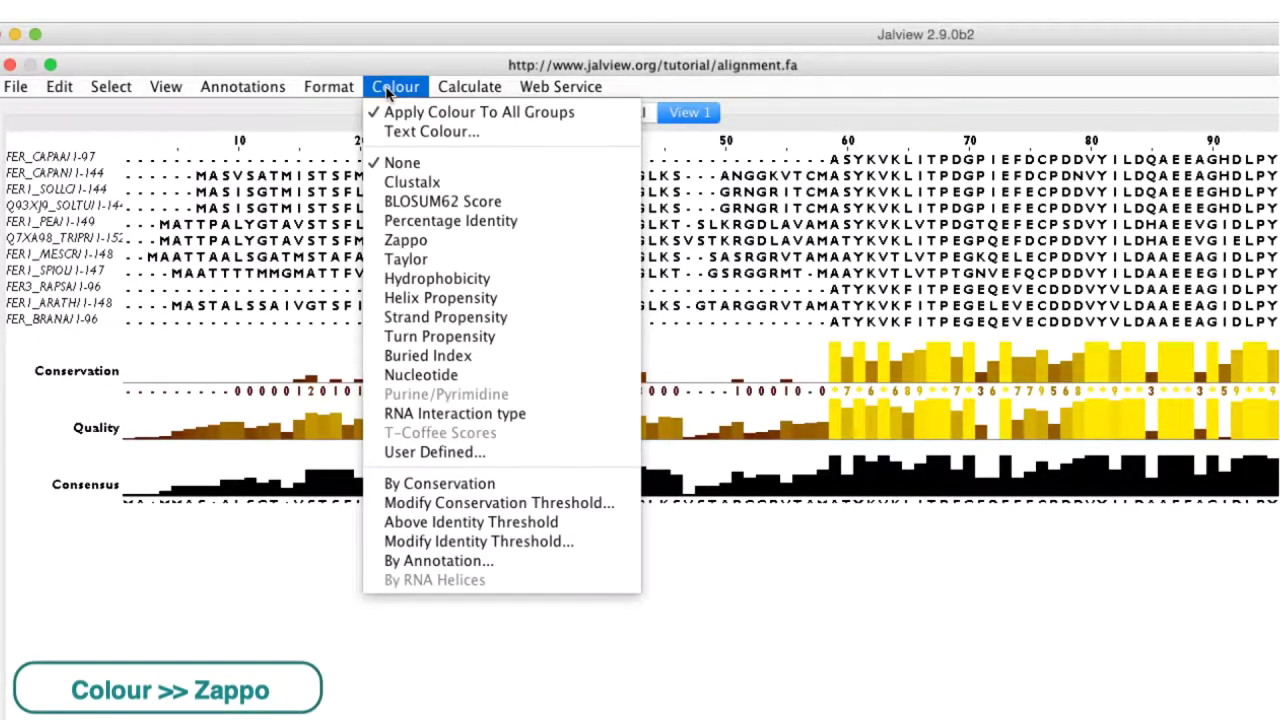
Step: Apply the Zappo colour scheme, then enlarge and shrink the residue display
{"action": "left_click", "coordinate": [406, 240]}
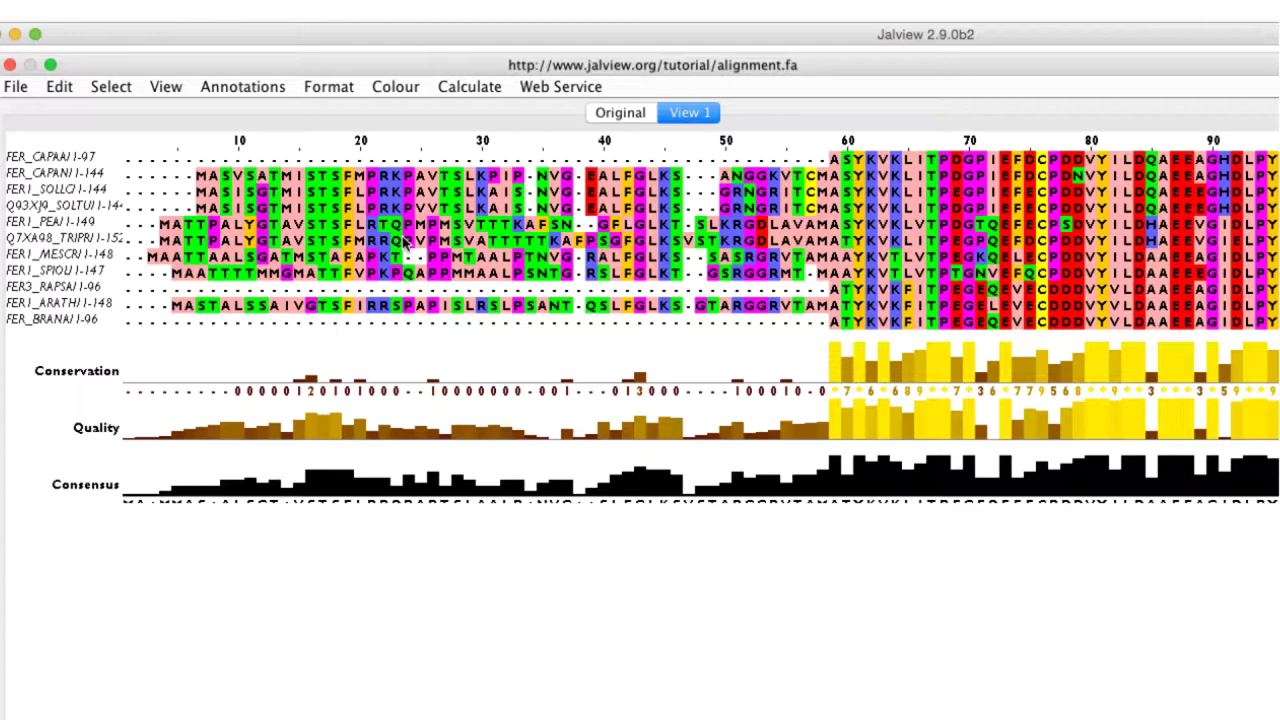
{"action": "middle_click", "coordinate": [650, 218]}
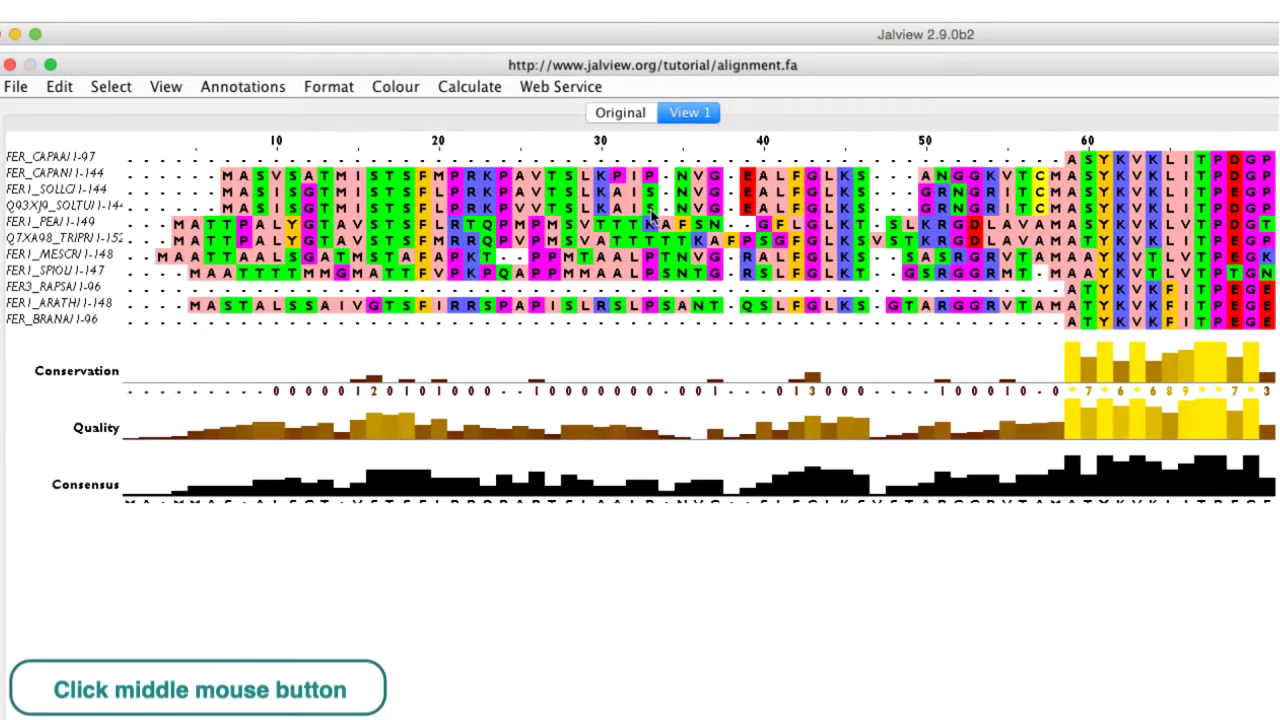
{"action": "middle_click", "coordinate": [680, 230]}
{"action": "middle_click", "coordinate": [680, 230]}
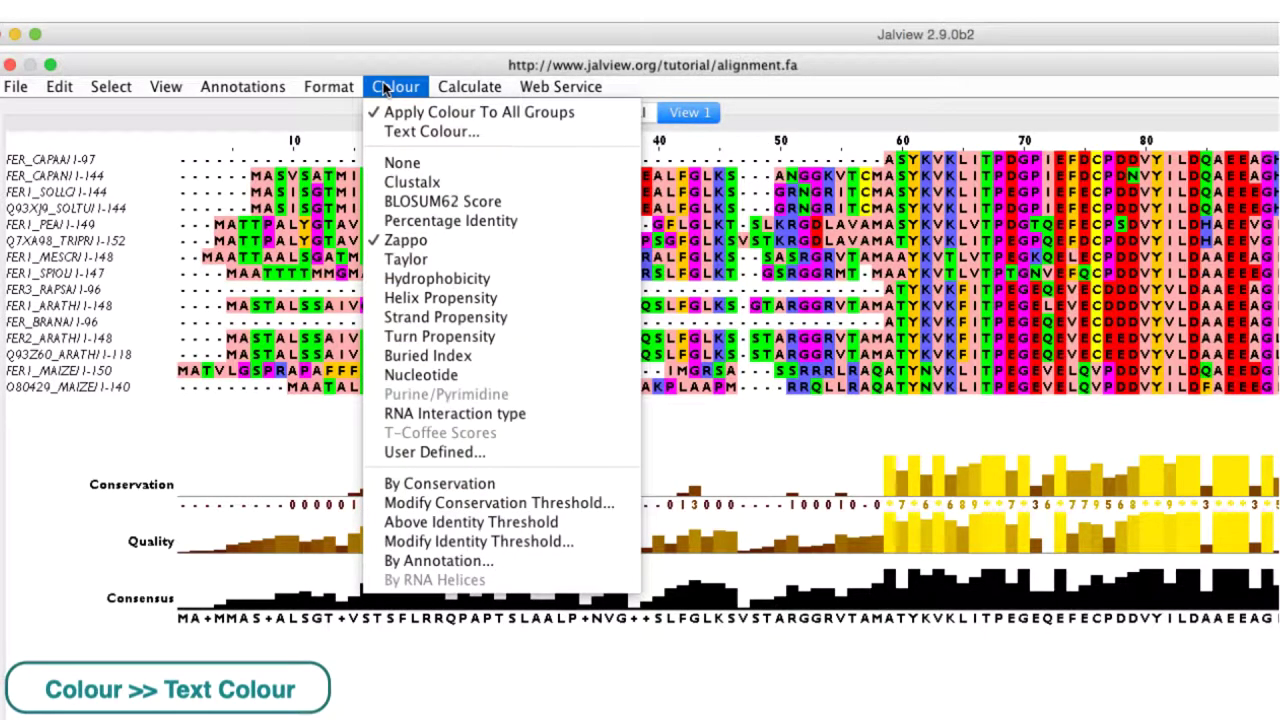
Step: In Text Colour settings, set the dark residue text colour to pale yellow
{"action": "left_click", "coordinate": [395, 135]}
{"action": "left_click", "coordinate": [575, 672]}
{"action": "left_click", "coordinate": [733, 588]}
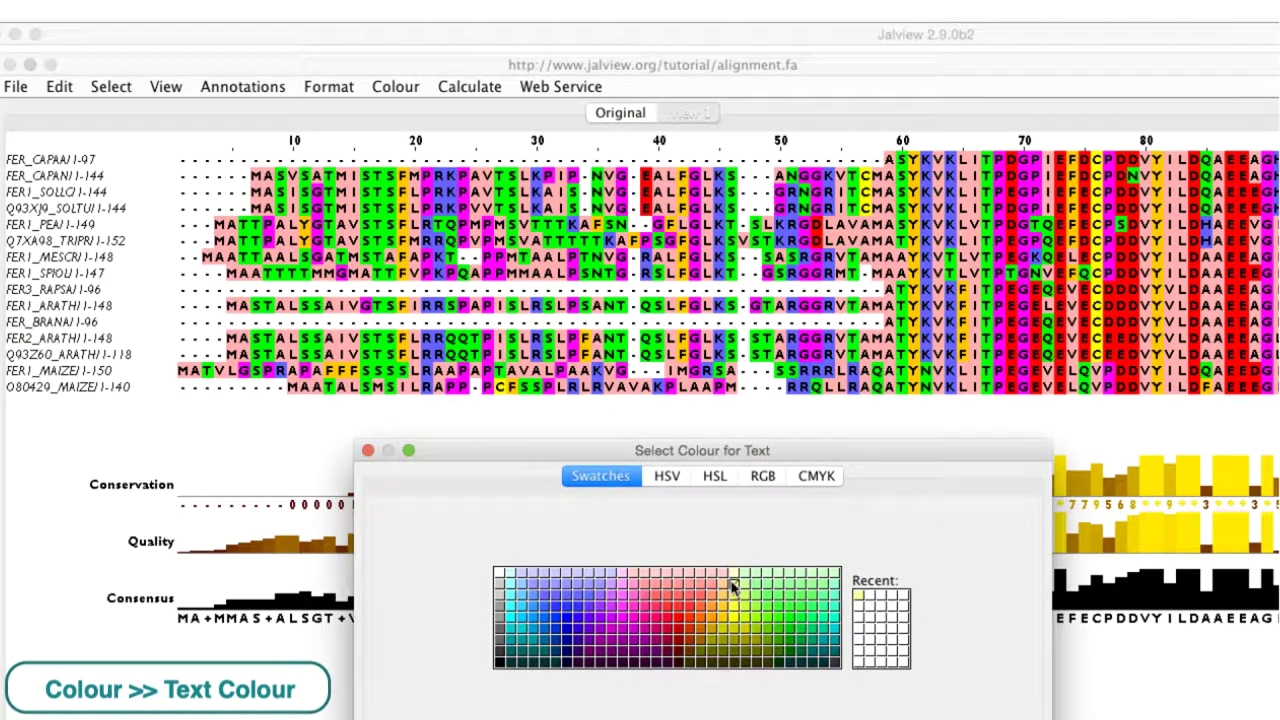
{"action": "key", "text": "Return"}
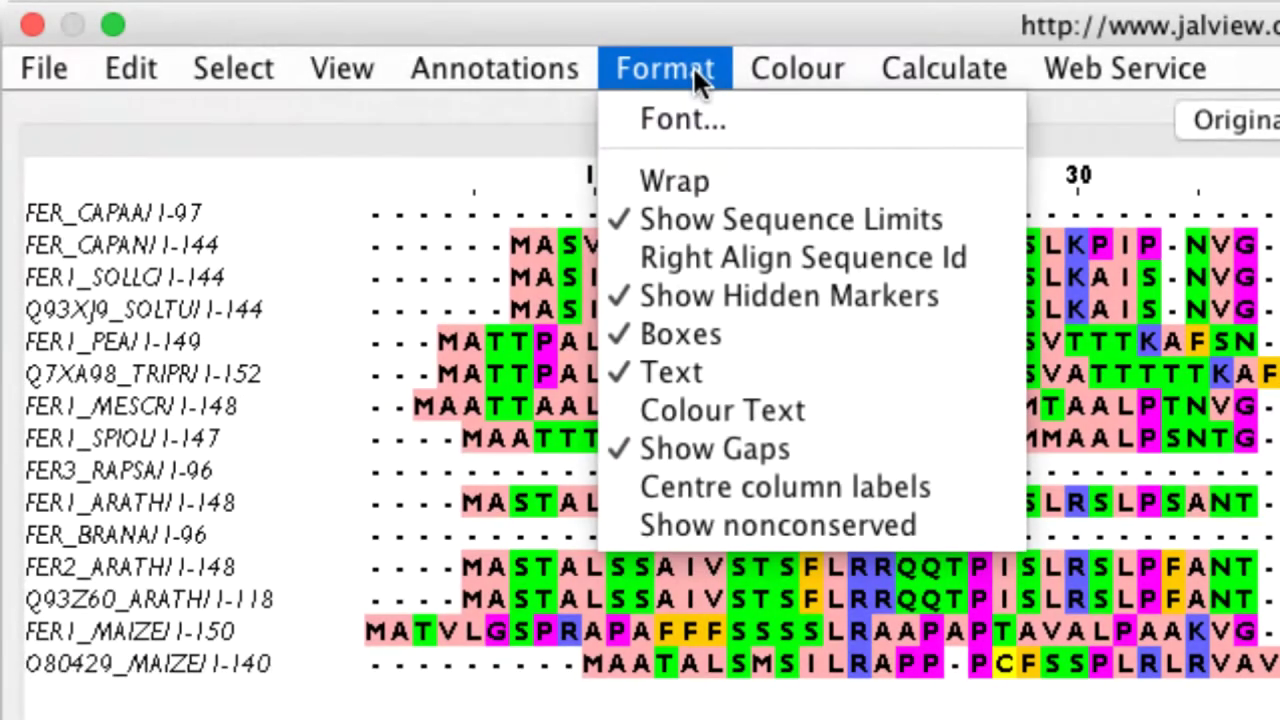
Step: Hide and restore the sequence-name residue ranges, and right-align then left-align the names
{"action": "left_click", "coordinate": [700, 220]}
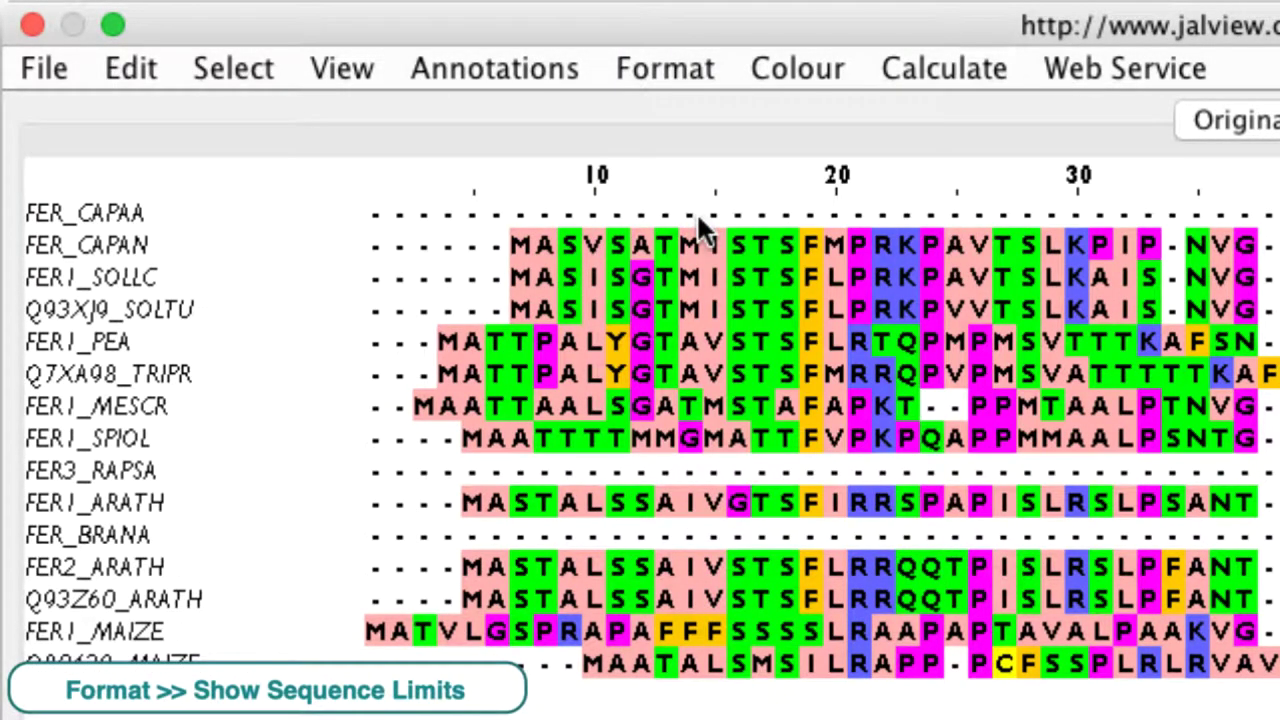
{"action": "left_click", "coordinate": [678, 55]}
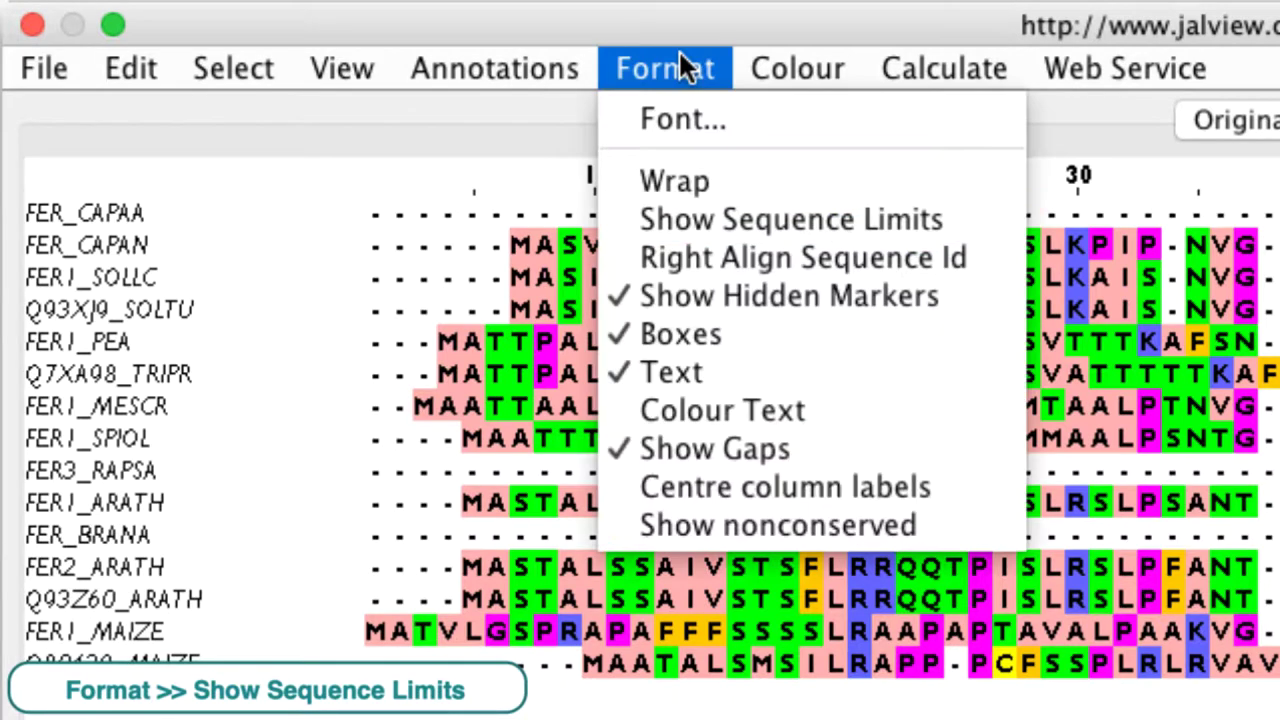
{"action": "left_click", "coordinate": [690, 224]}
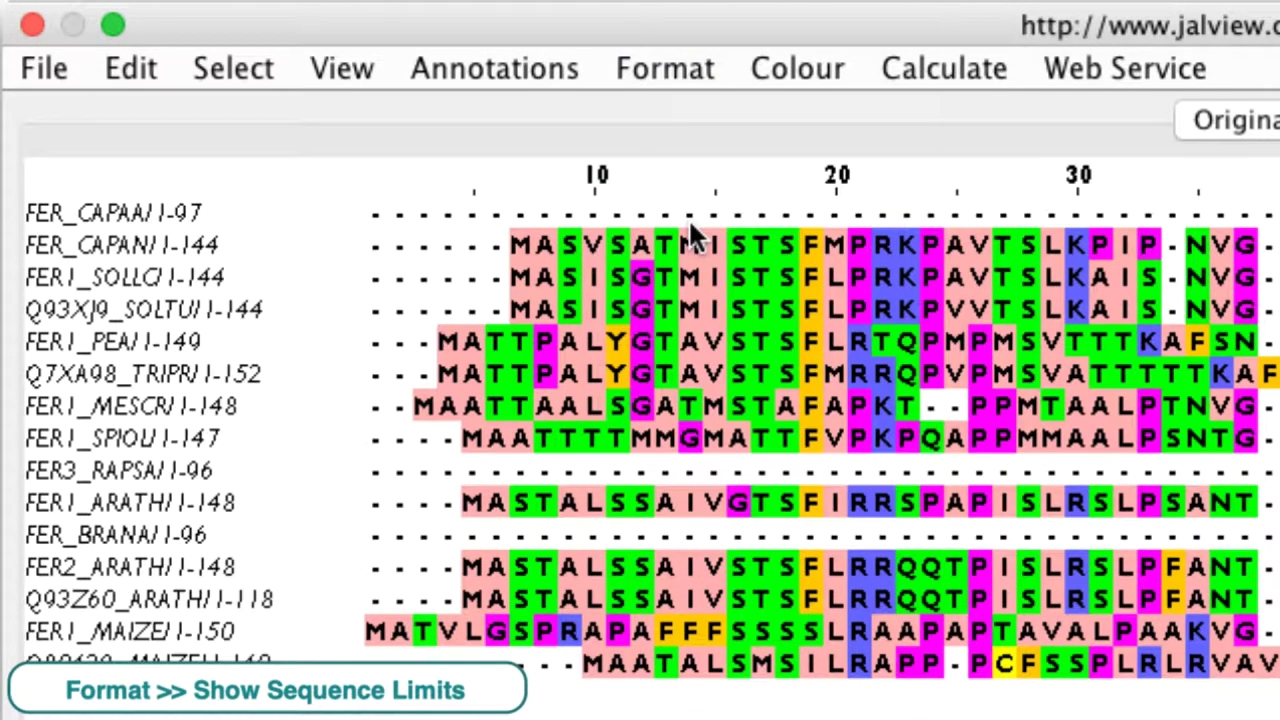
{"action": "left_click", "coordinate": [682, 57]}
{"action": "left_click", "coordinate": [690, 257]}
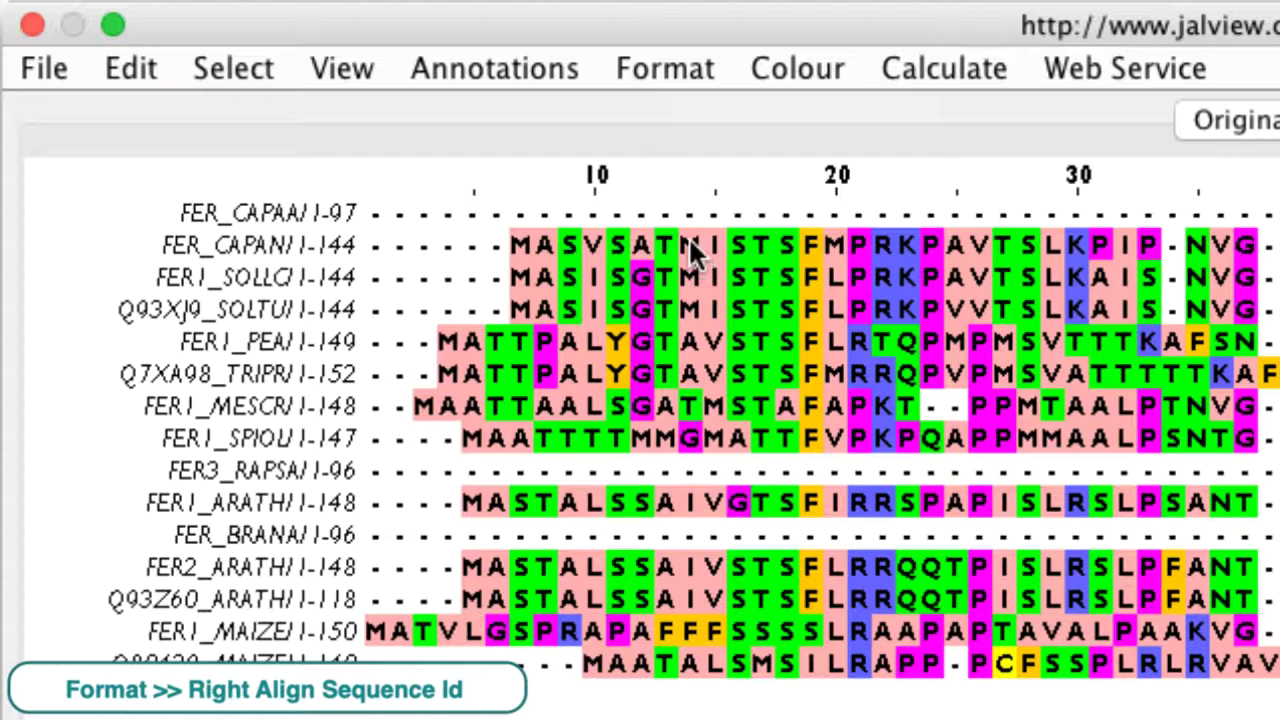
{"action": "left_click", "coordinate": [672, 80]}
{"action": "left_click", "coordinate": [684, 246]}
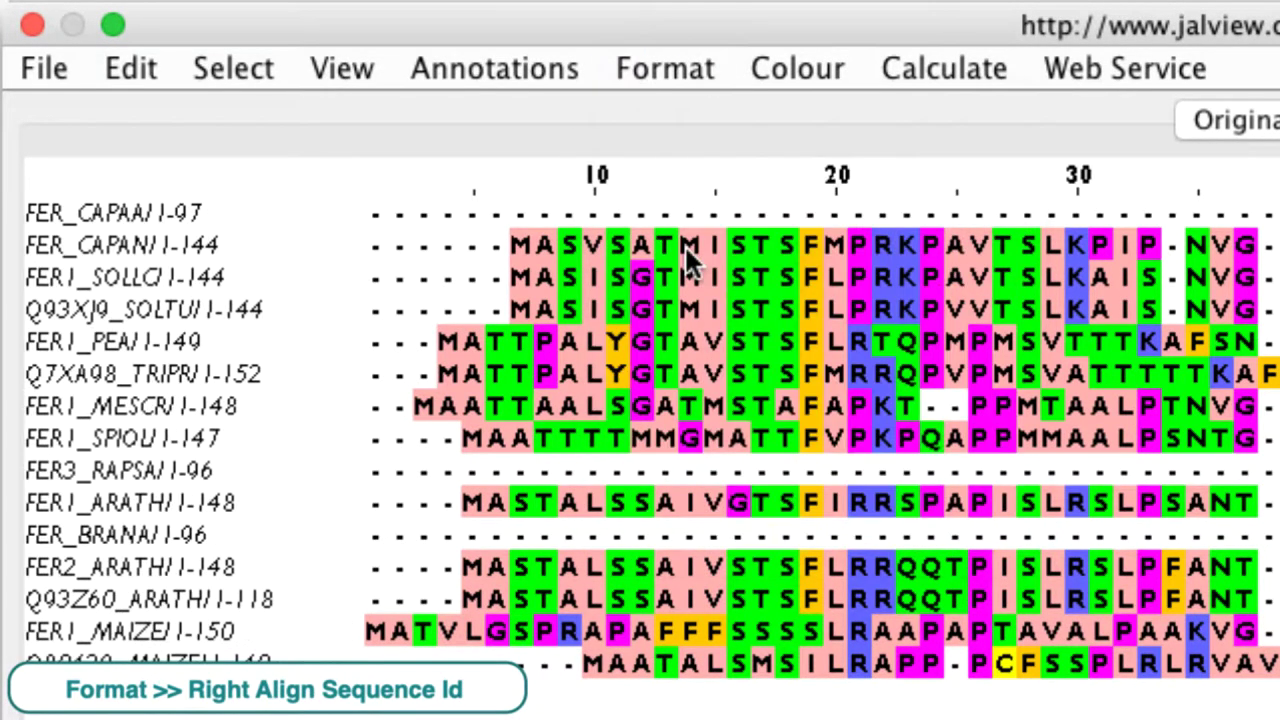
Step: Turn hidden-region markers and coloured residue boxes off, then back on
{"action": "left_click", "coordinate": [684, 68]}
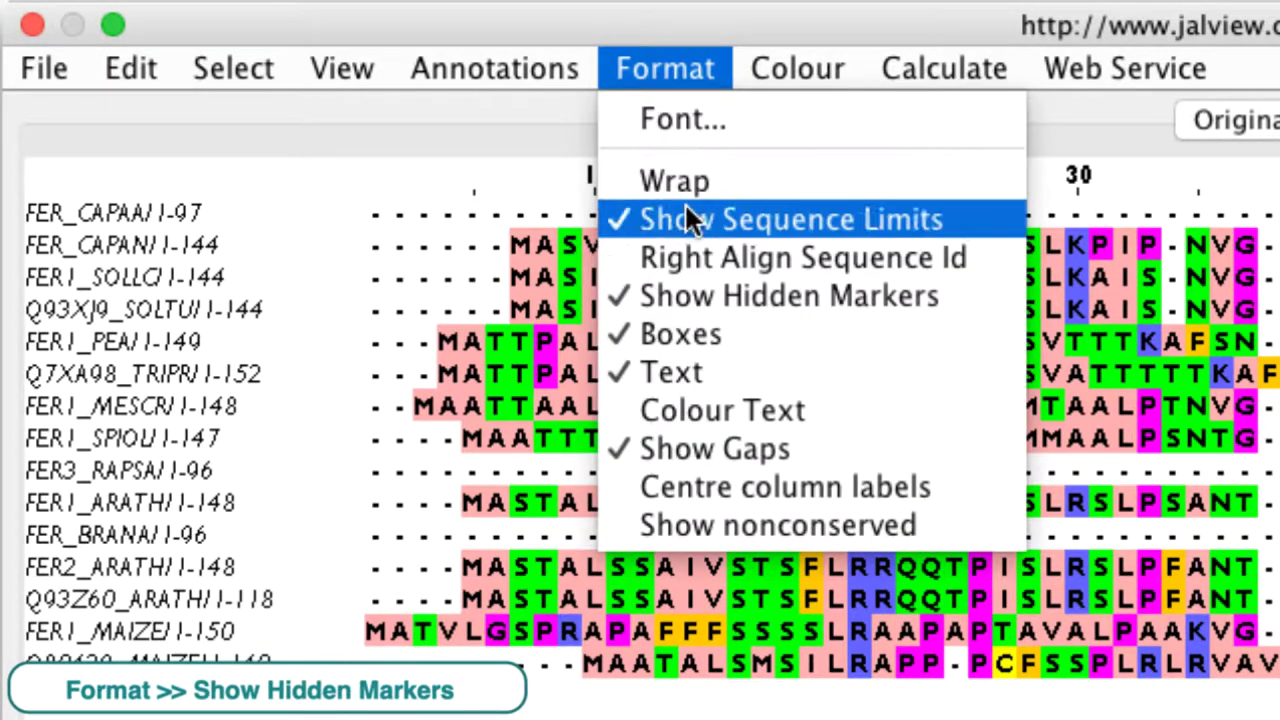
{"action": "left_click", "coordinate": [690, 298]}
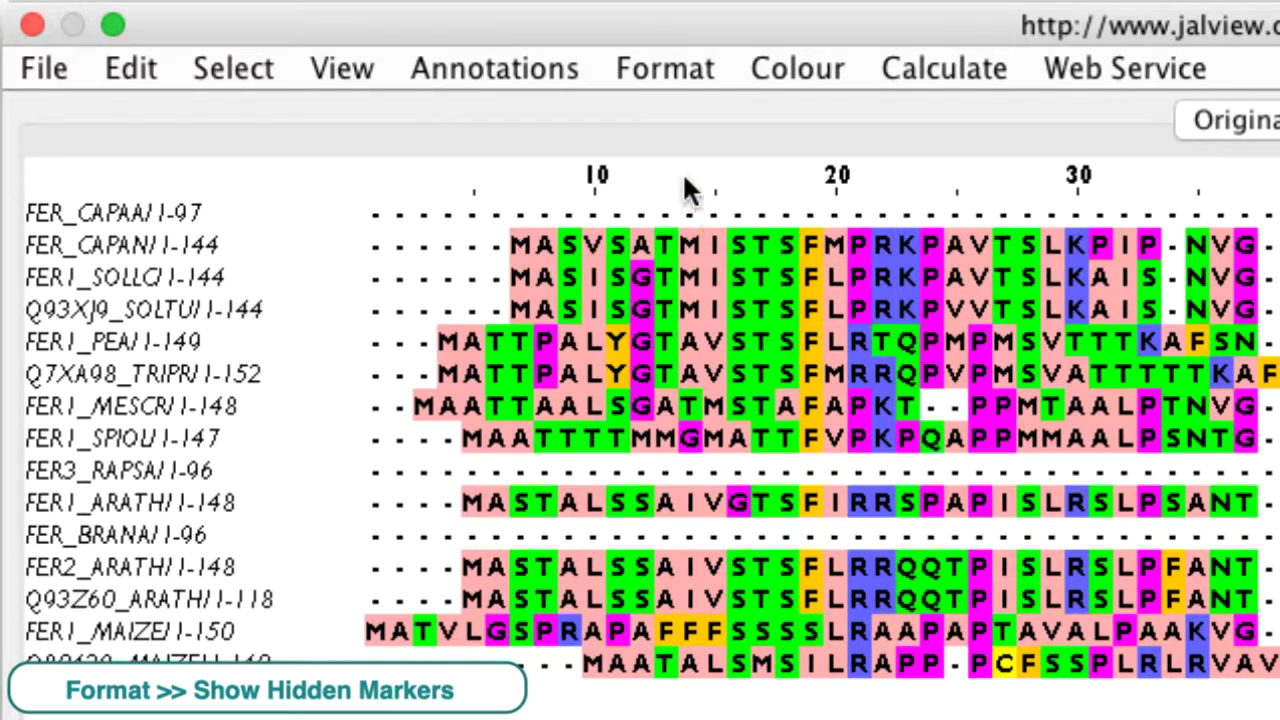
{"action": "left_click", "coordinate": [674, 66]}
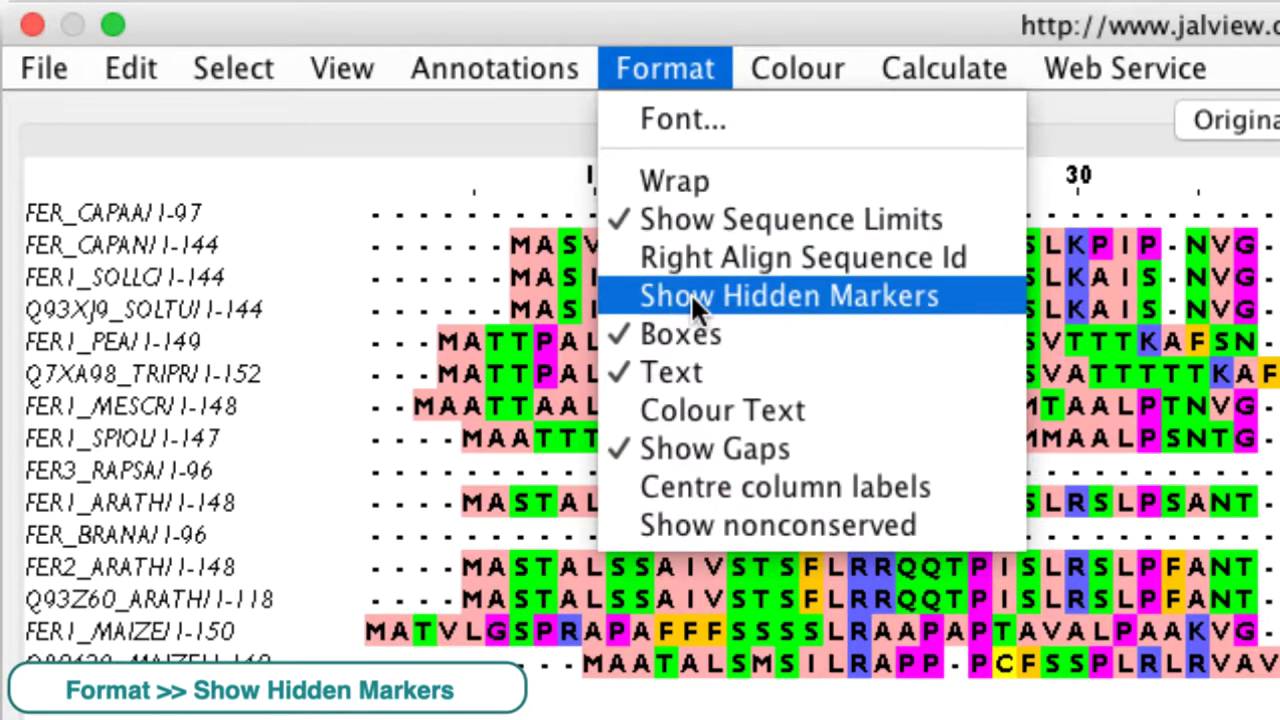
{"action": "left_click", "coordinate": [690, 294]}
{"action": "left_click", "coordinate": [666, 66]}
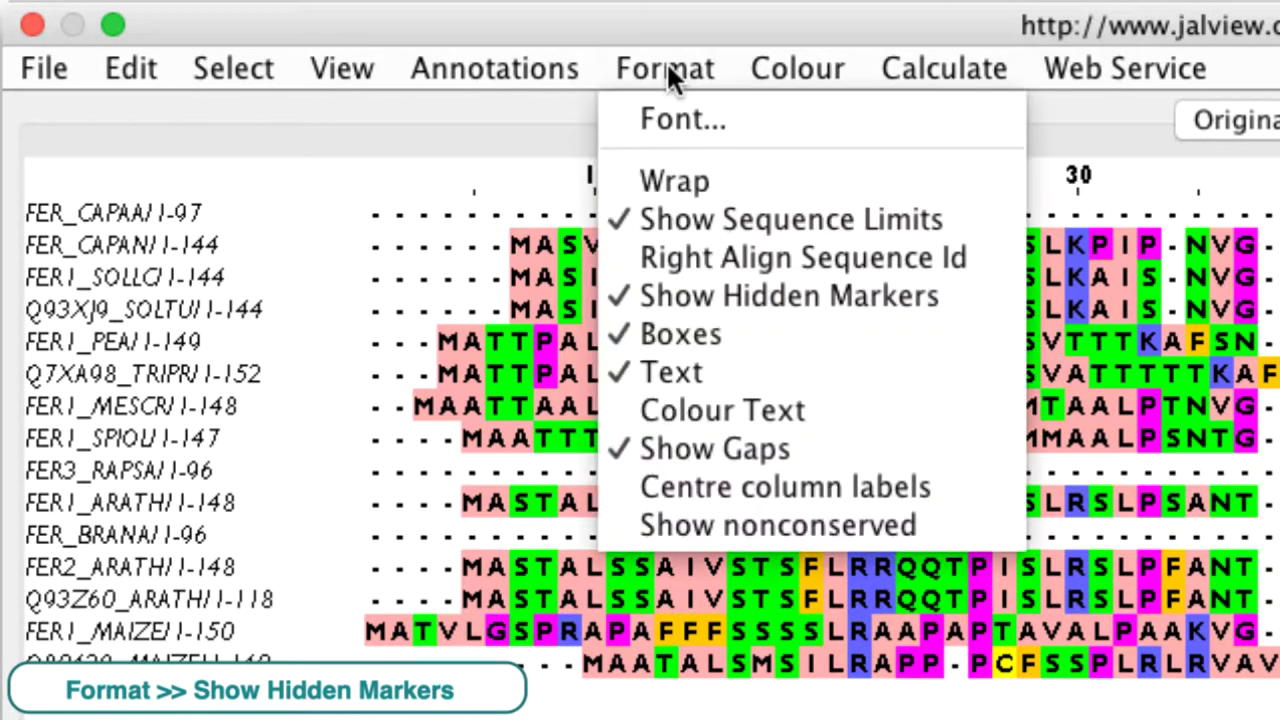
{"action": "left_click", "coordinate": [665, 336]}
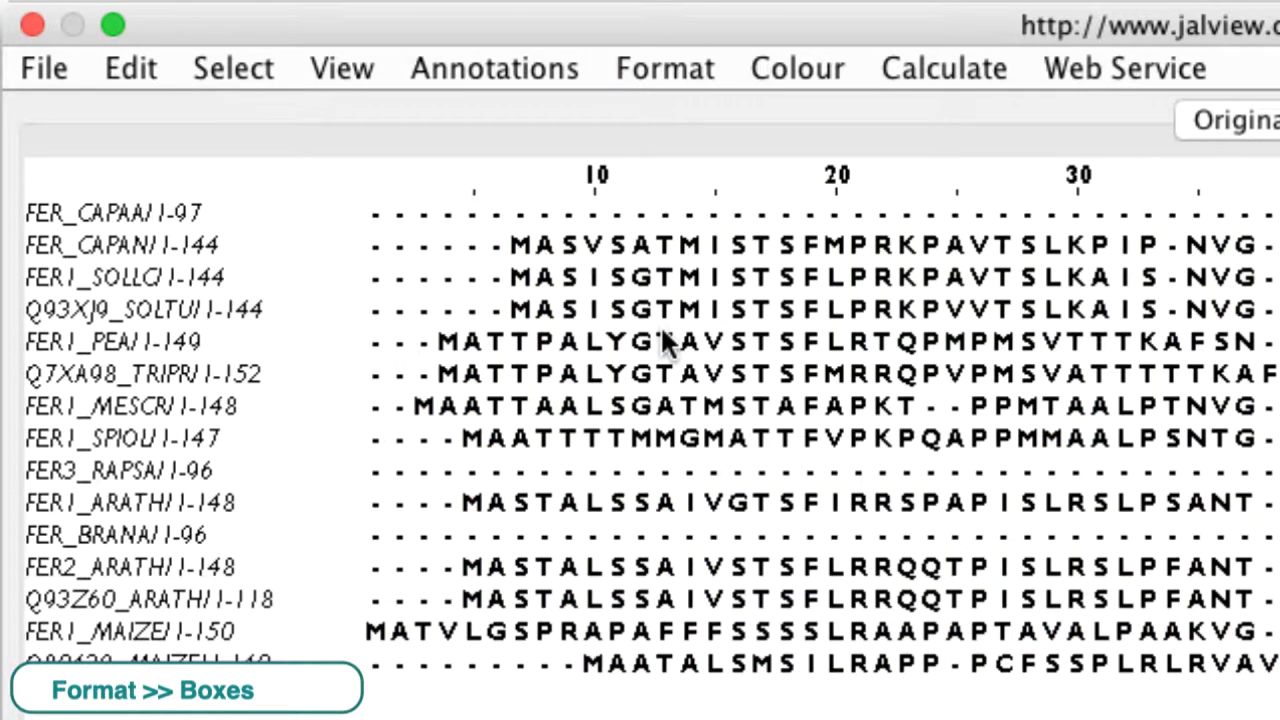
{"action": "left_click", "coordinate": [666, 70]}
{"action": "left_click", "coordinate": [672, 328]}
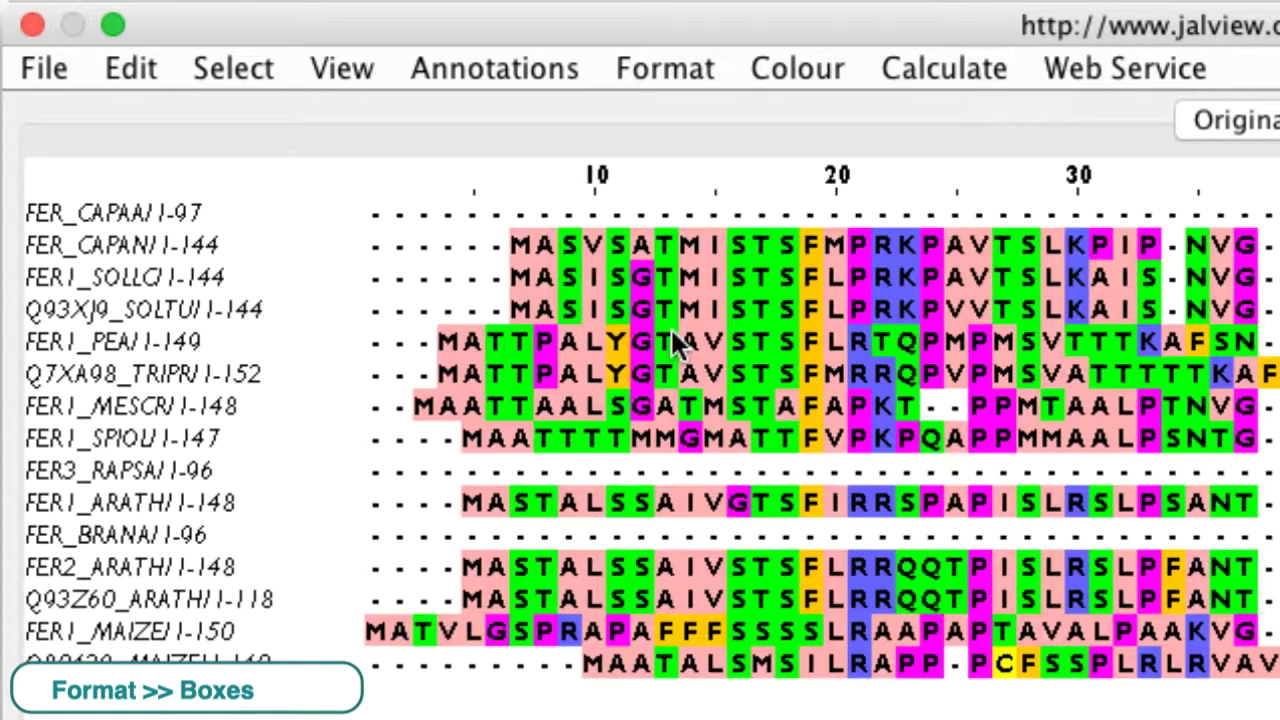
Step: Hide and restore the residue letters, then try colour text and revert to black
{"action": "left_click", "coordinate": [674, 65]}
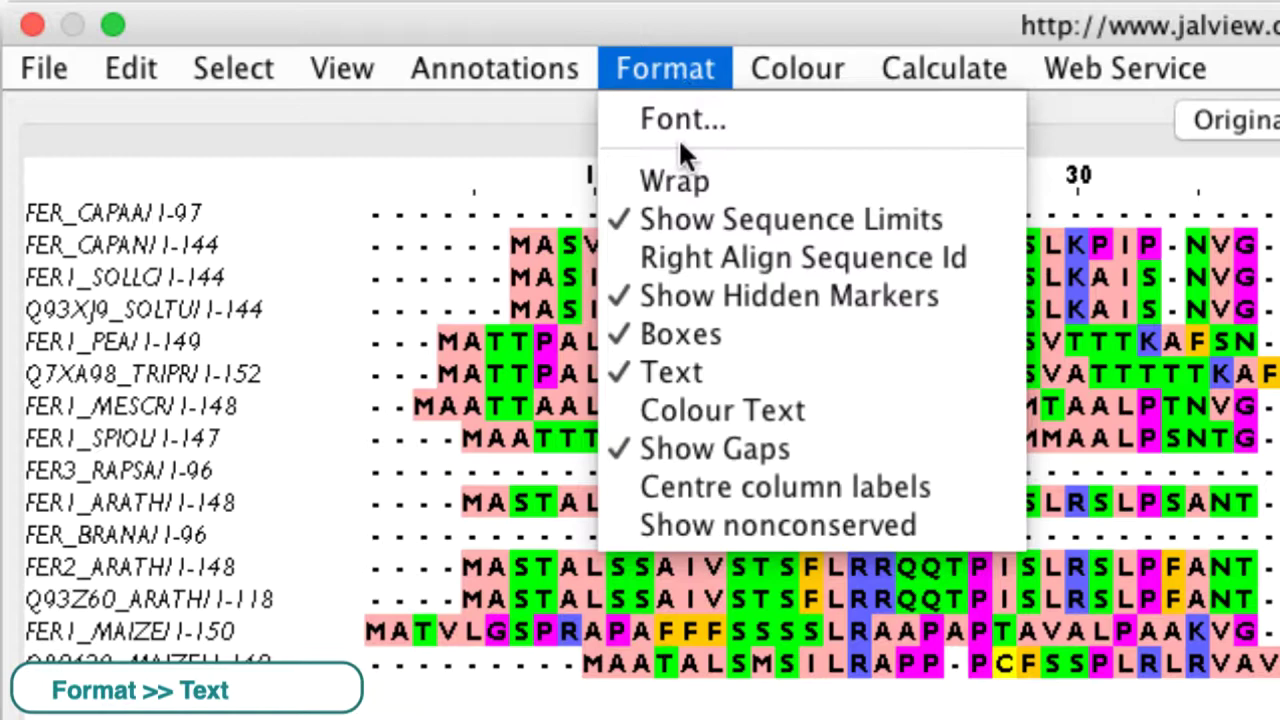
{"action": "left_click", "coordinate": [681, 370]}
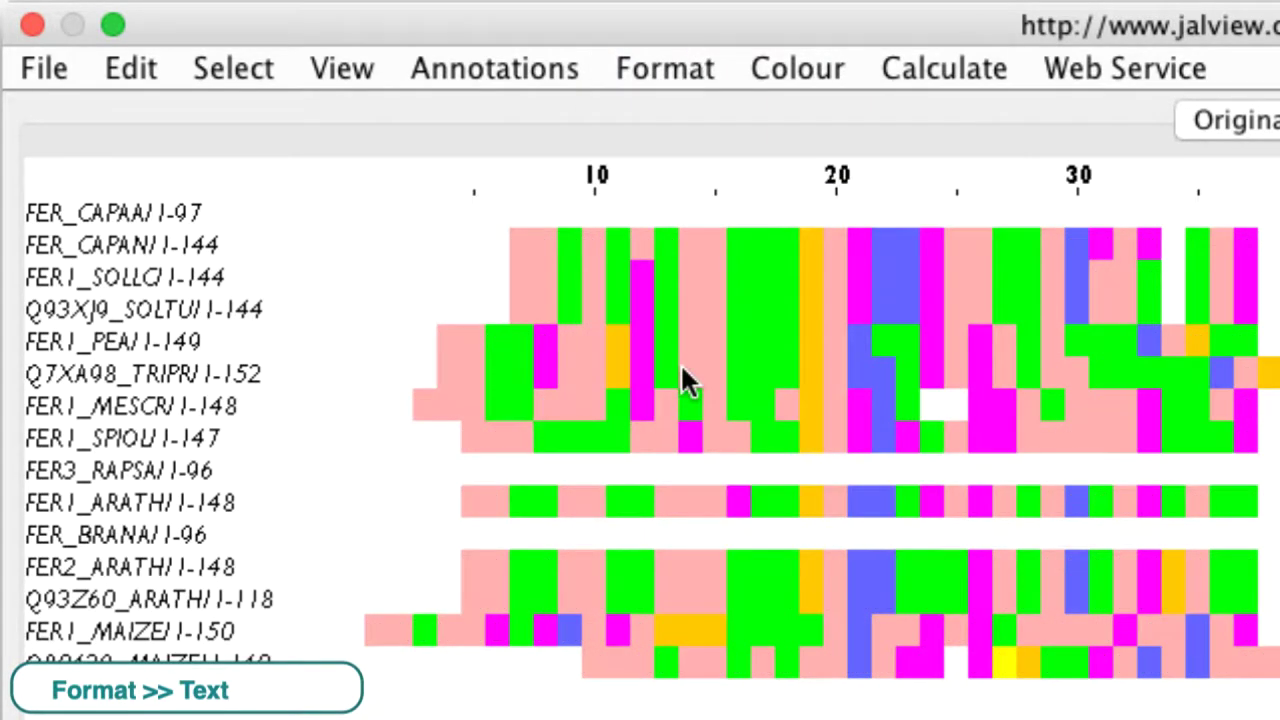
{"action": "left_click", "coordinate": [668, 60]}
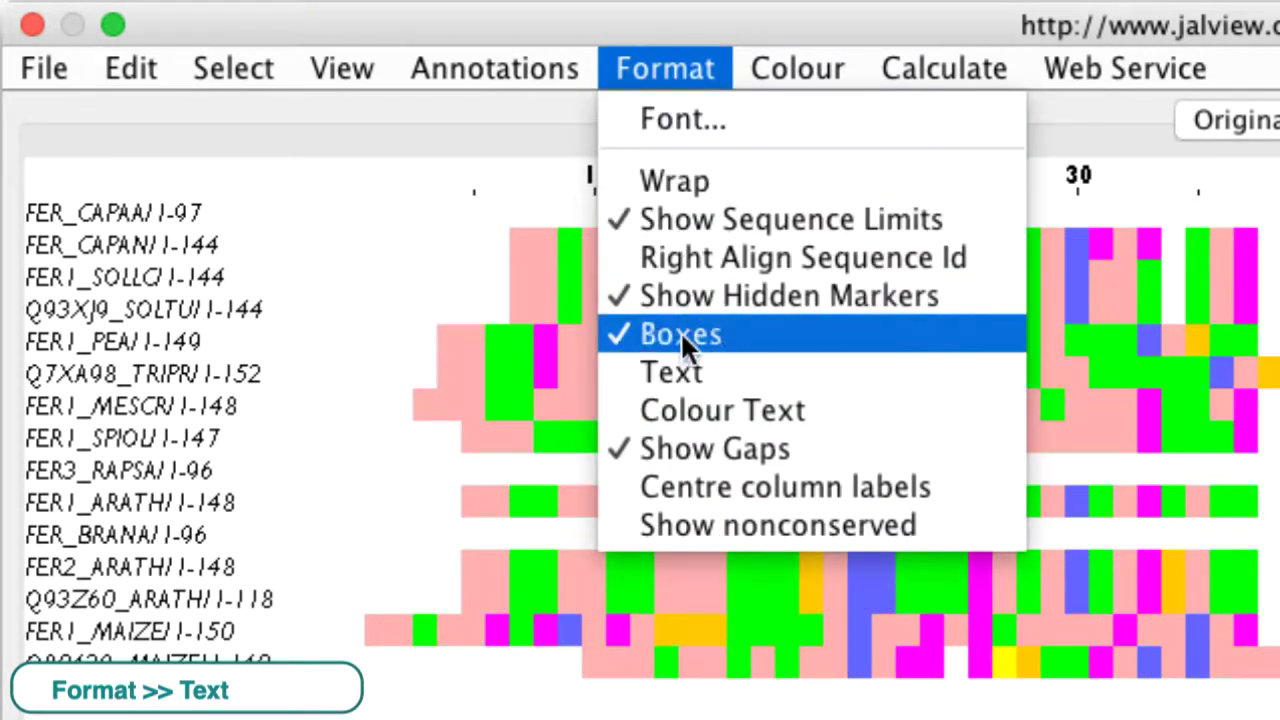
{"action": "left_click", "coordinate": [688, 367]}
{"action": "left_click", "coordinate": [667, 40]}
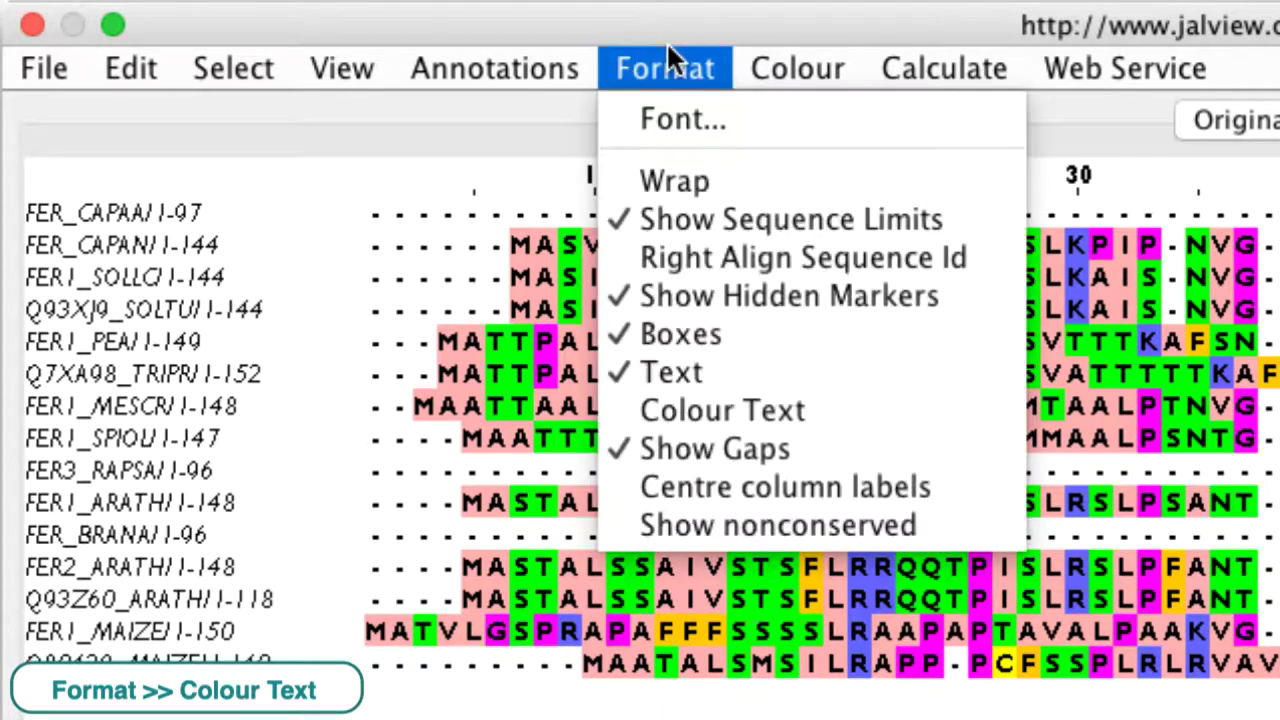
{"action": "left_click", "coordinate": [686, 410]}
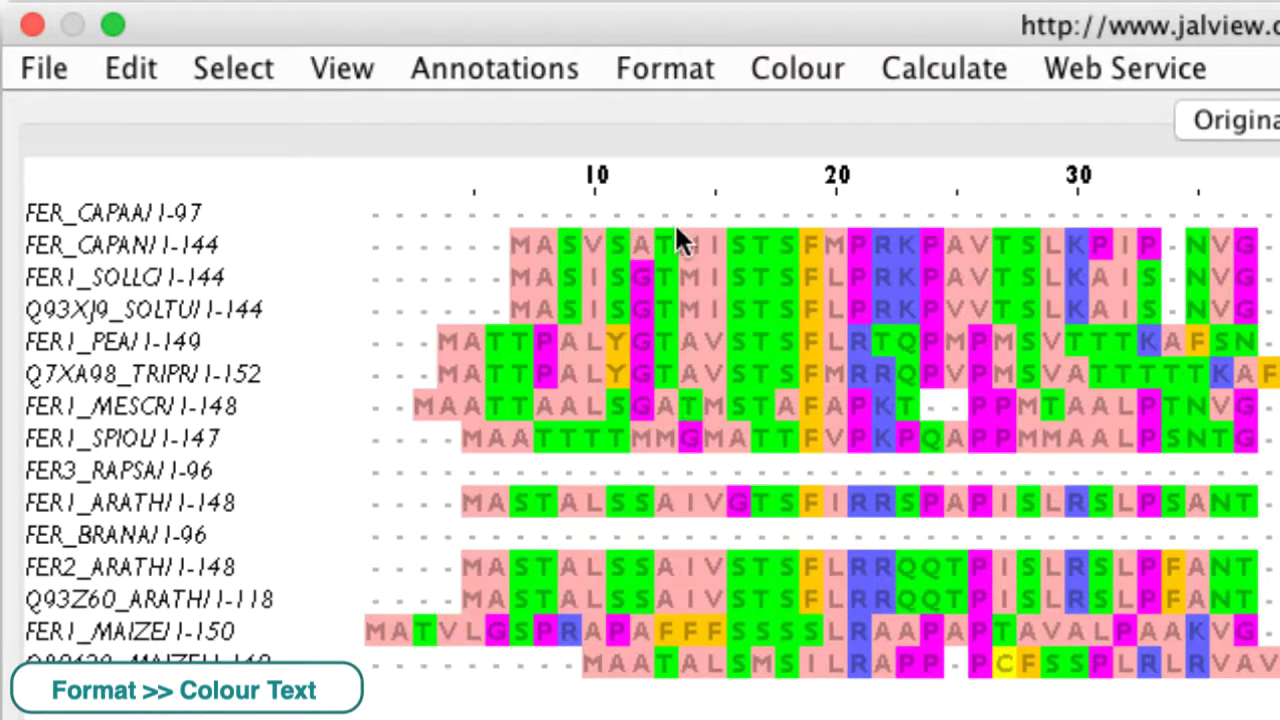
{"action": "left_click", "coordinate": [670, 66]}
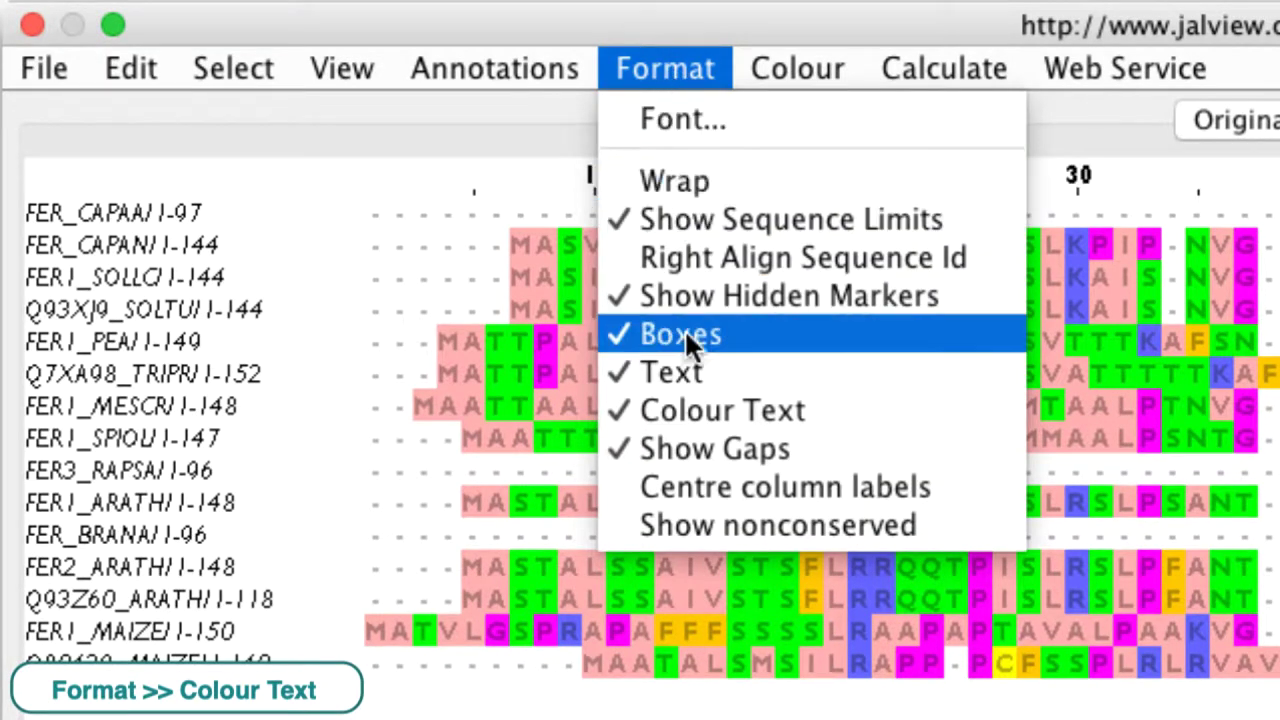
{"action": "left_click", "coordinate": [692, 405]}
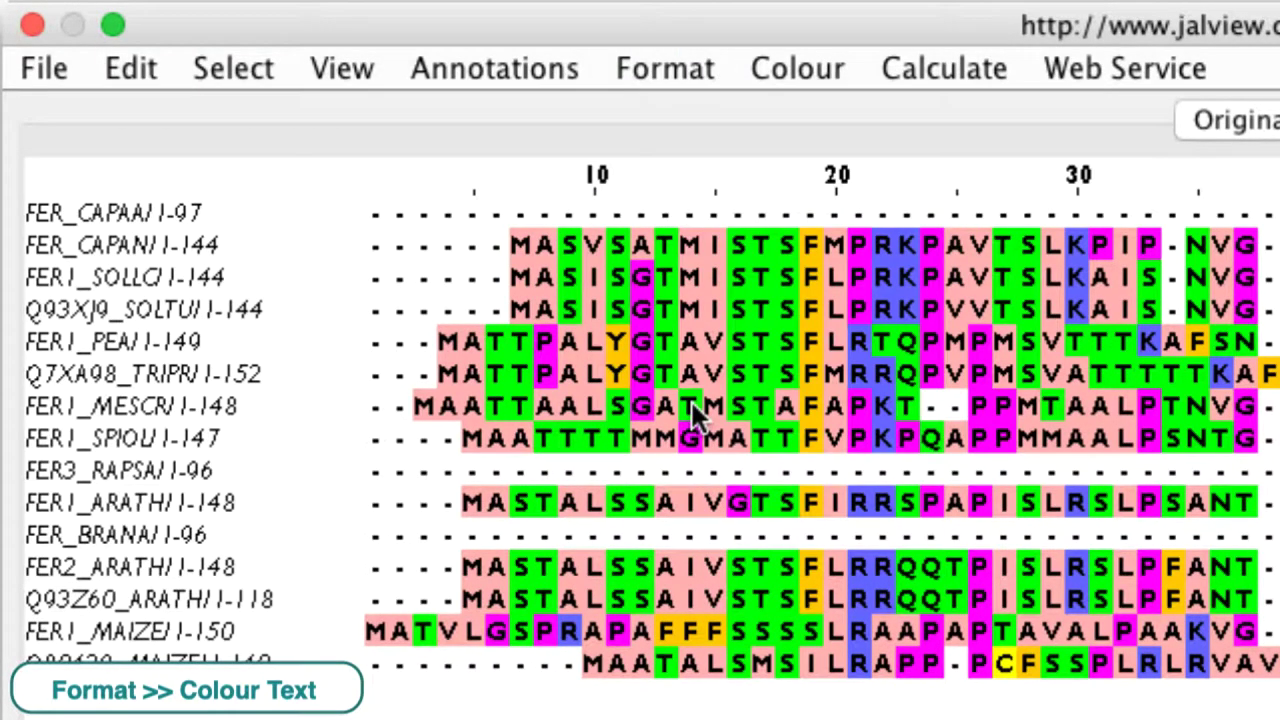
Step: Hide and show gaps, then centre column labels and turn centring off again
{"action": "left_click", "coordinate": [664, 67]}
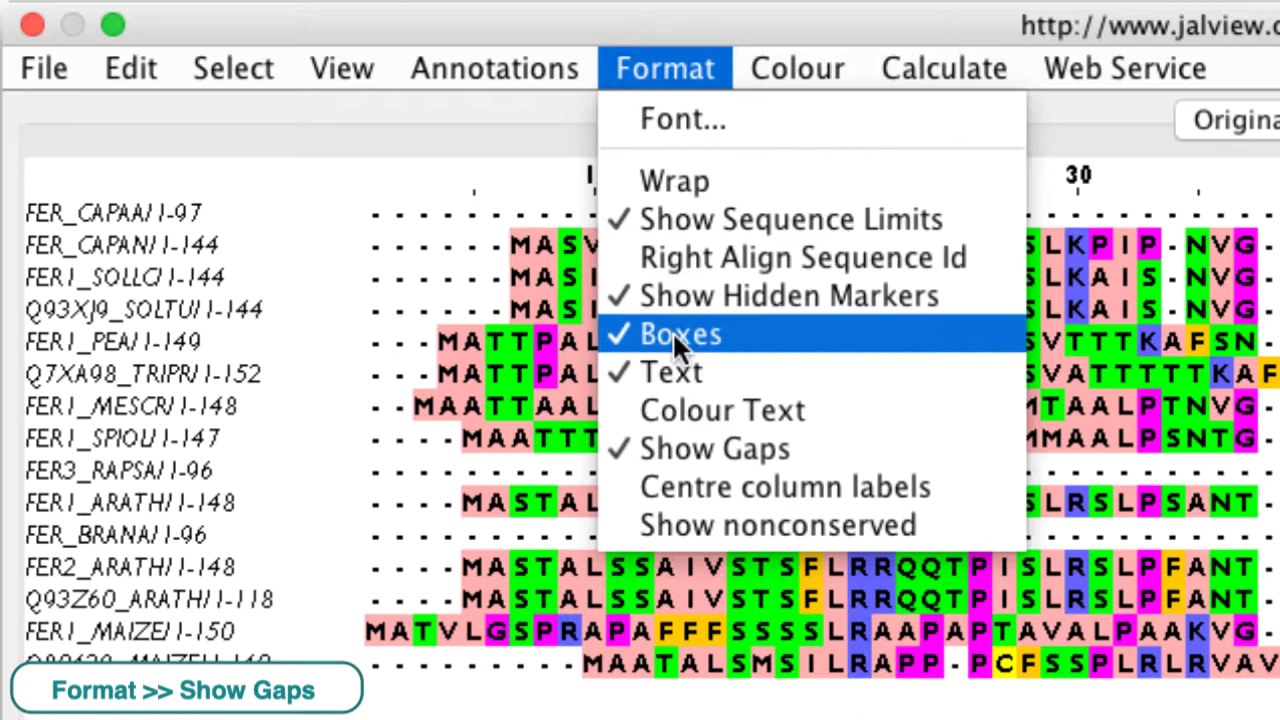
{"action": "left_click", "coordinate": [686, 447]}
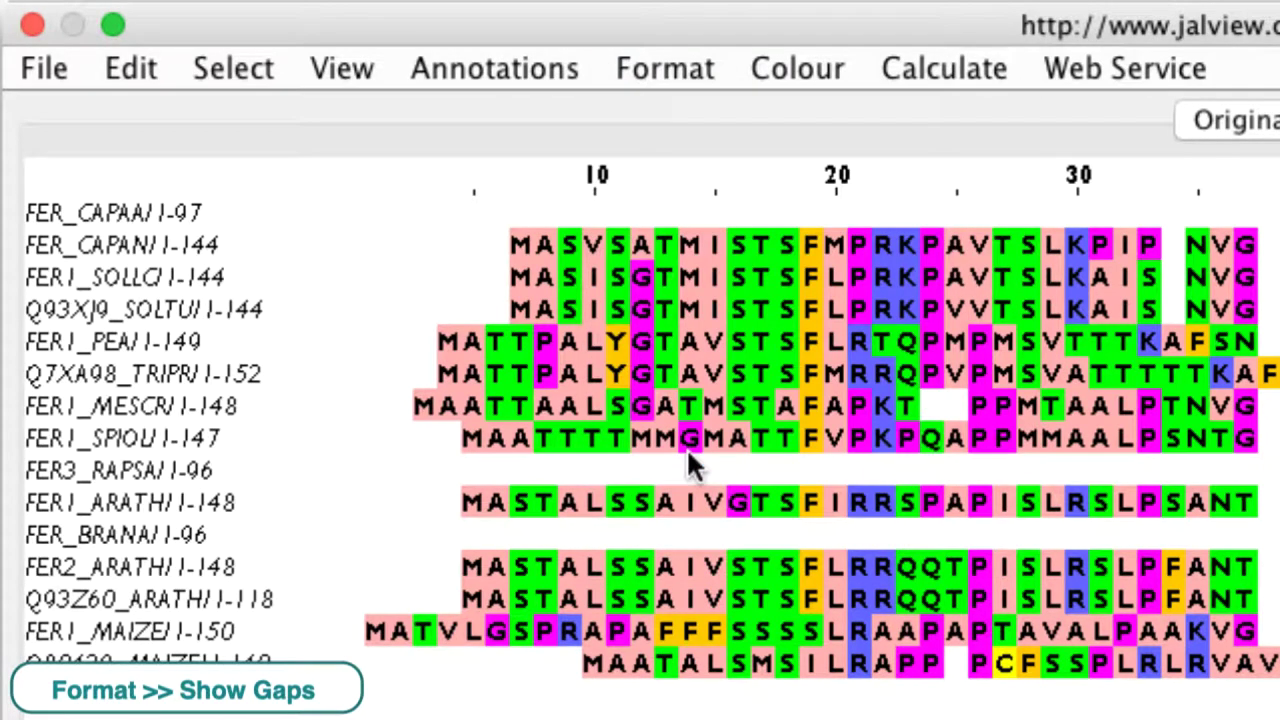
{"action": "left_click", "coordinate": [642, 68]}
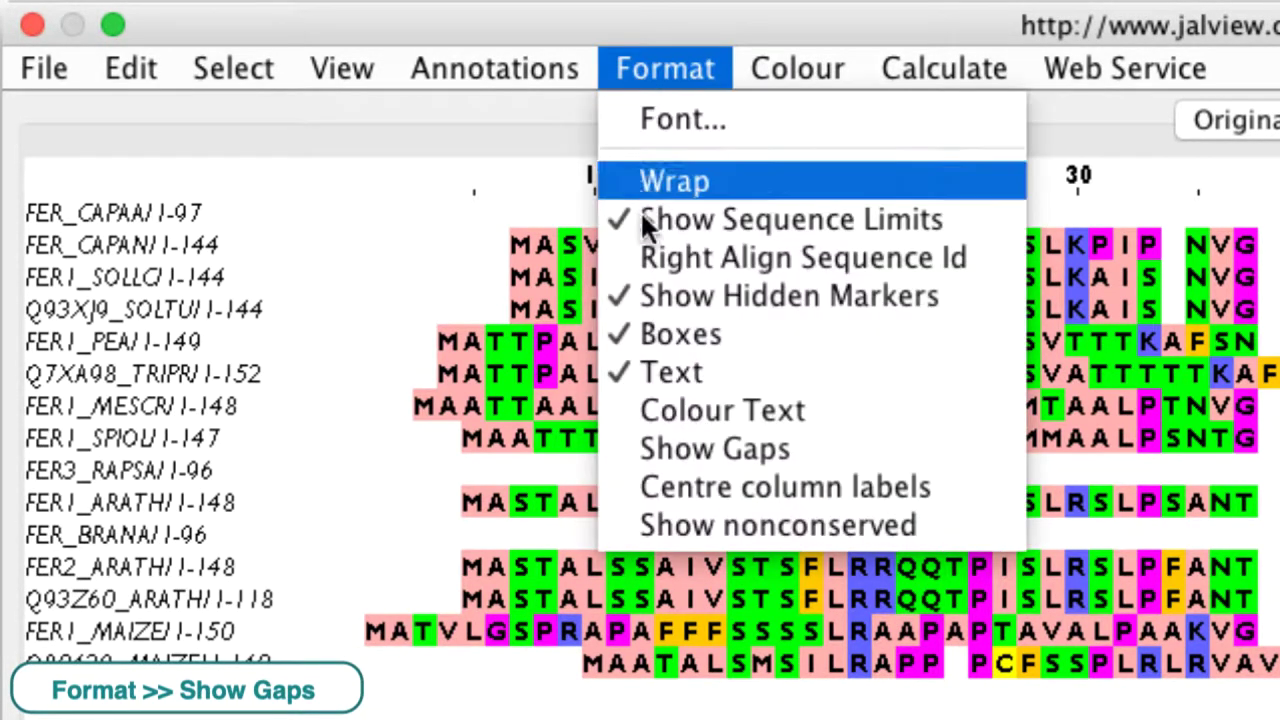
{"action": "left_click", "coordinate": [674, 439]}
{"action": "left_click", "coordinate": [676, 62]}
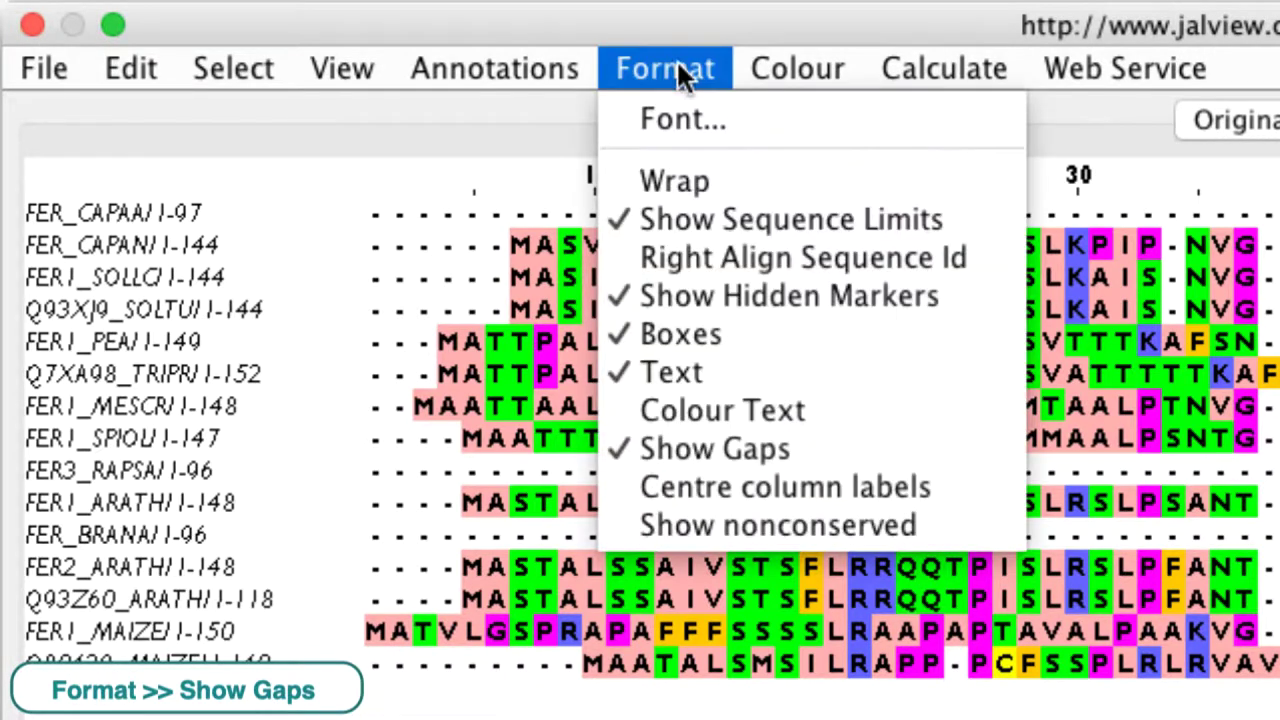
{"action": "left_click", "coordinate": [720, 482]}
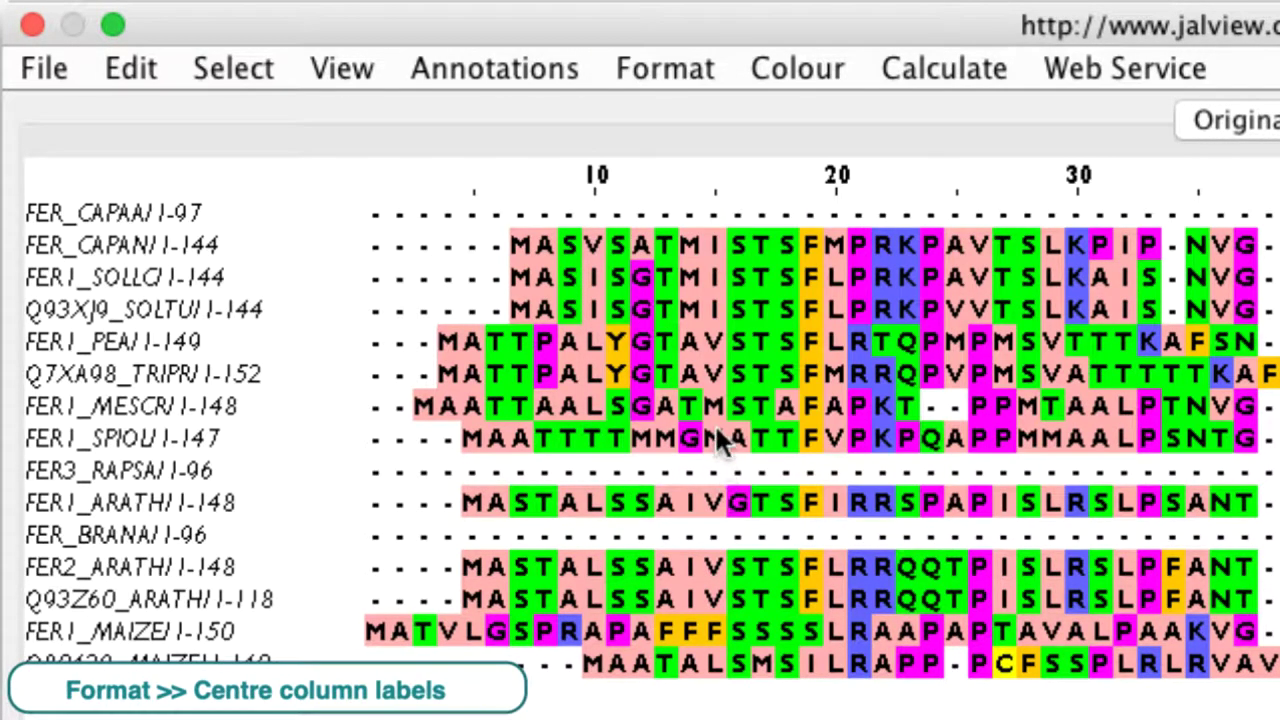
{"action": "left_click", "coordinate": [656, 66]}
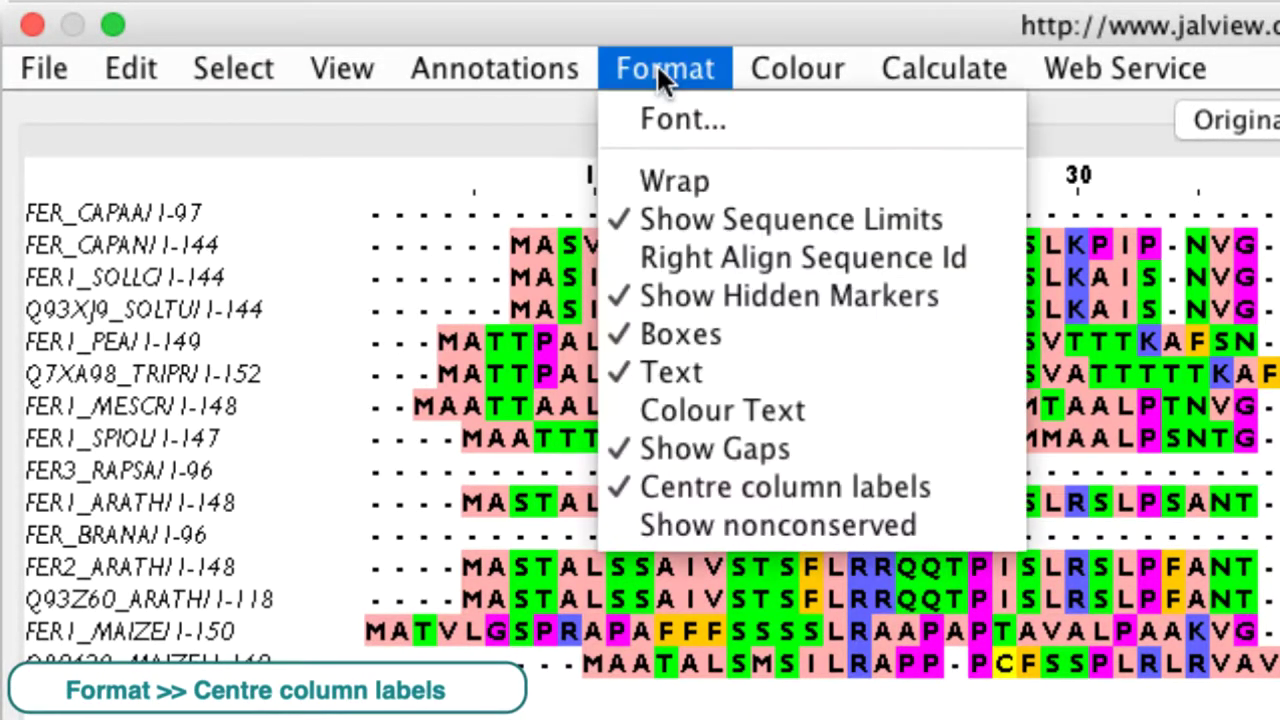
{"action": "left_click", "coordinate": [700, 487]}
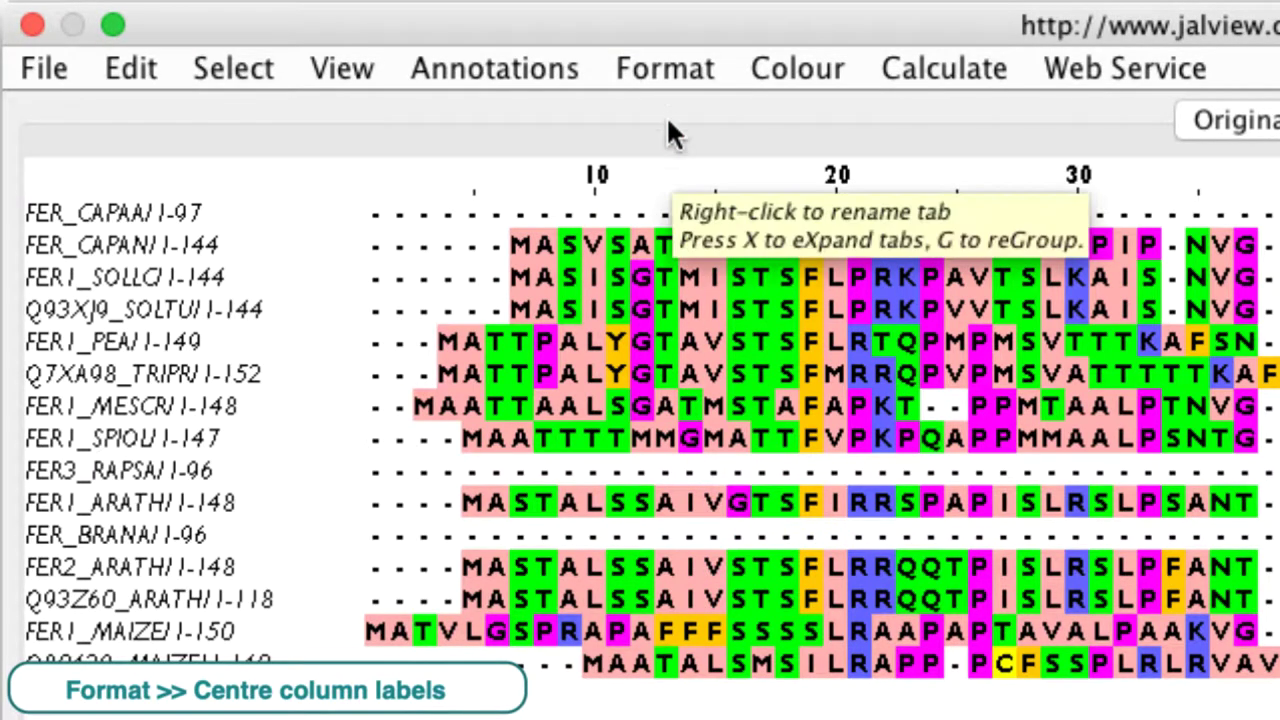
Step: Show conserved residues as dots, then show every residue again
{"action": "left_click", "coordinate": [686, 66]}
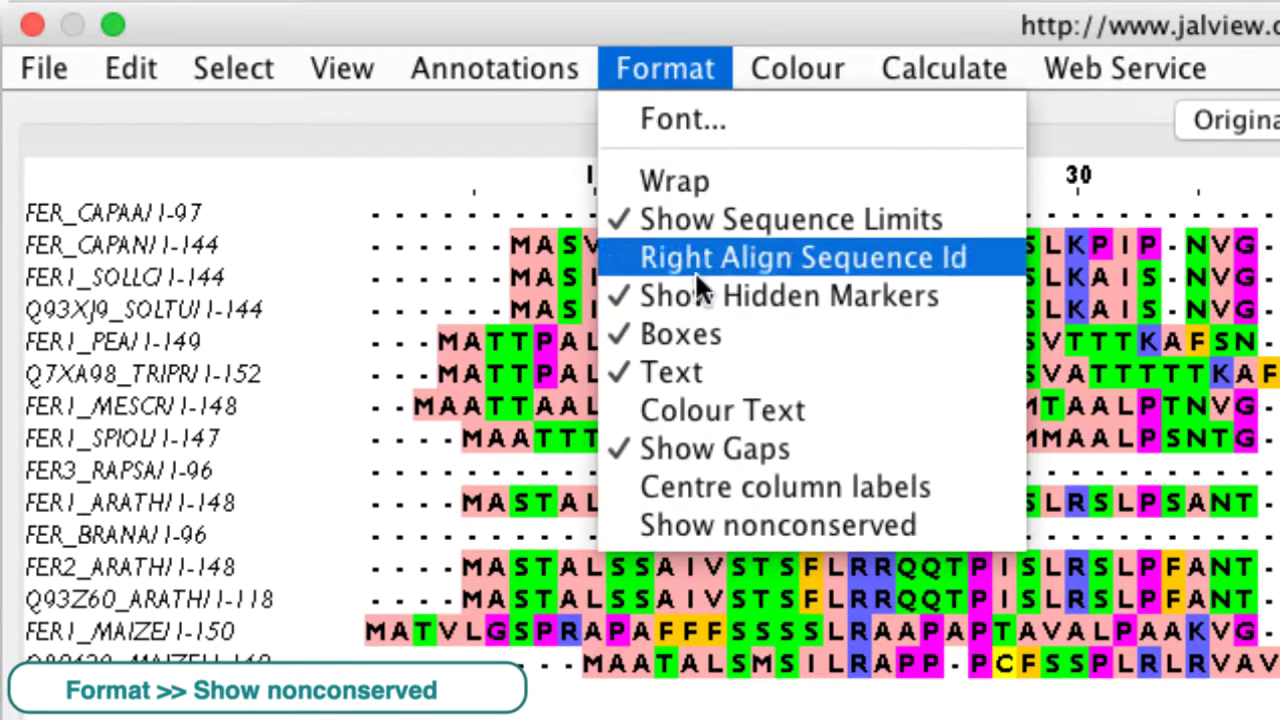
{"action": "left_click", "coordinate": [714, 524]}
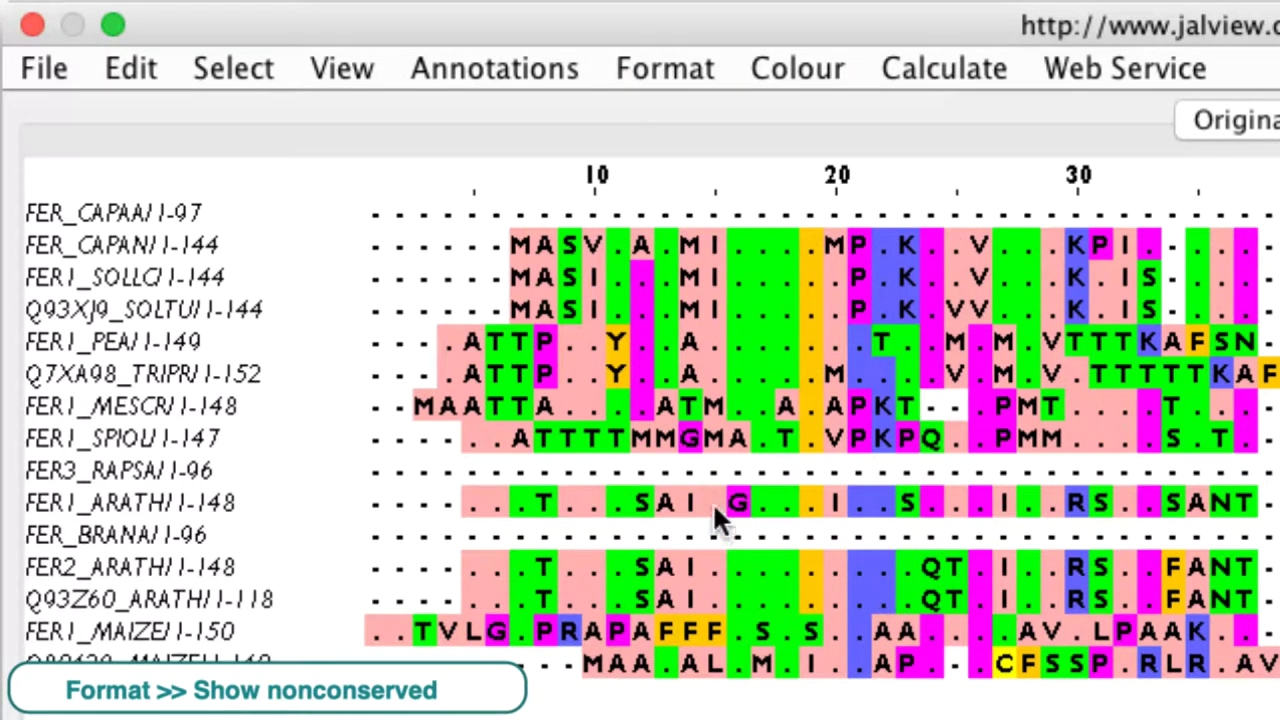
{"action": "left_click", "coordinate": [664, 56]}
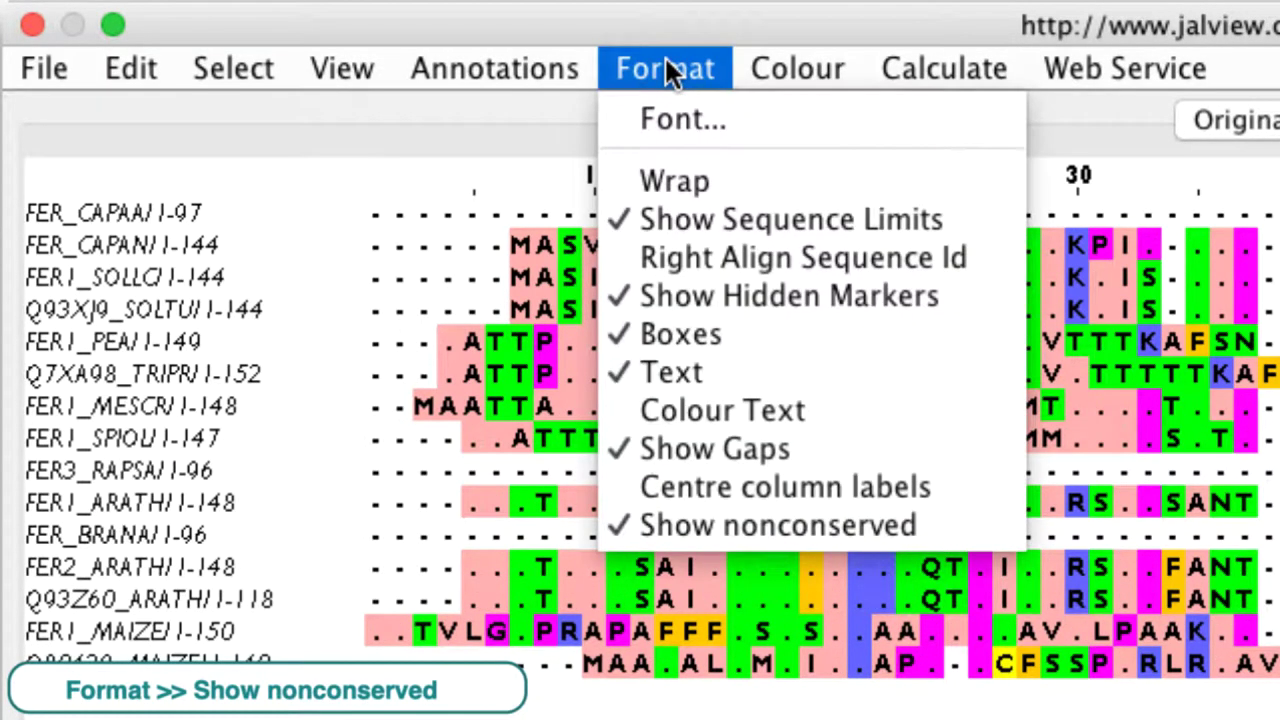
{"action": "left_click", "coordinate": [710, 518]}
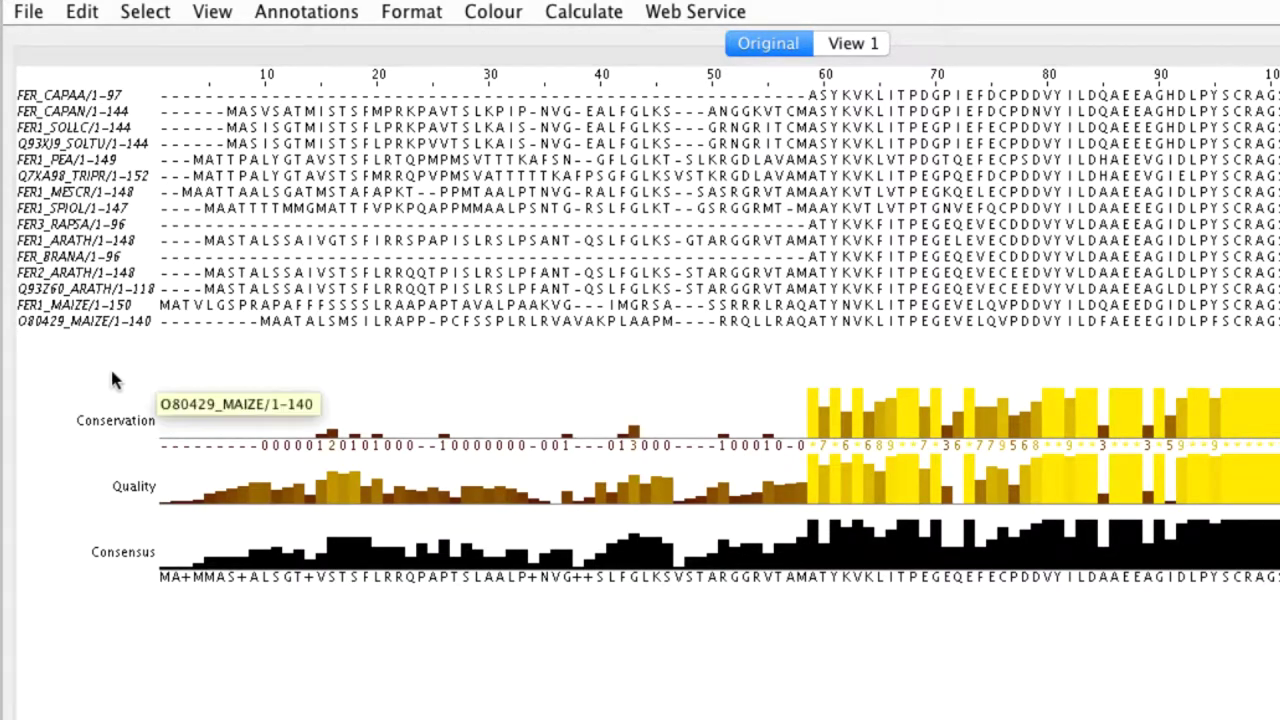
Step: Raise the annotation panel divider toward the sequences and narrow the ID column
{"action": "mouse_move", "coordinate": [88, 404]}
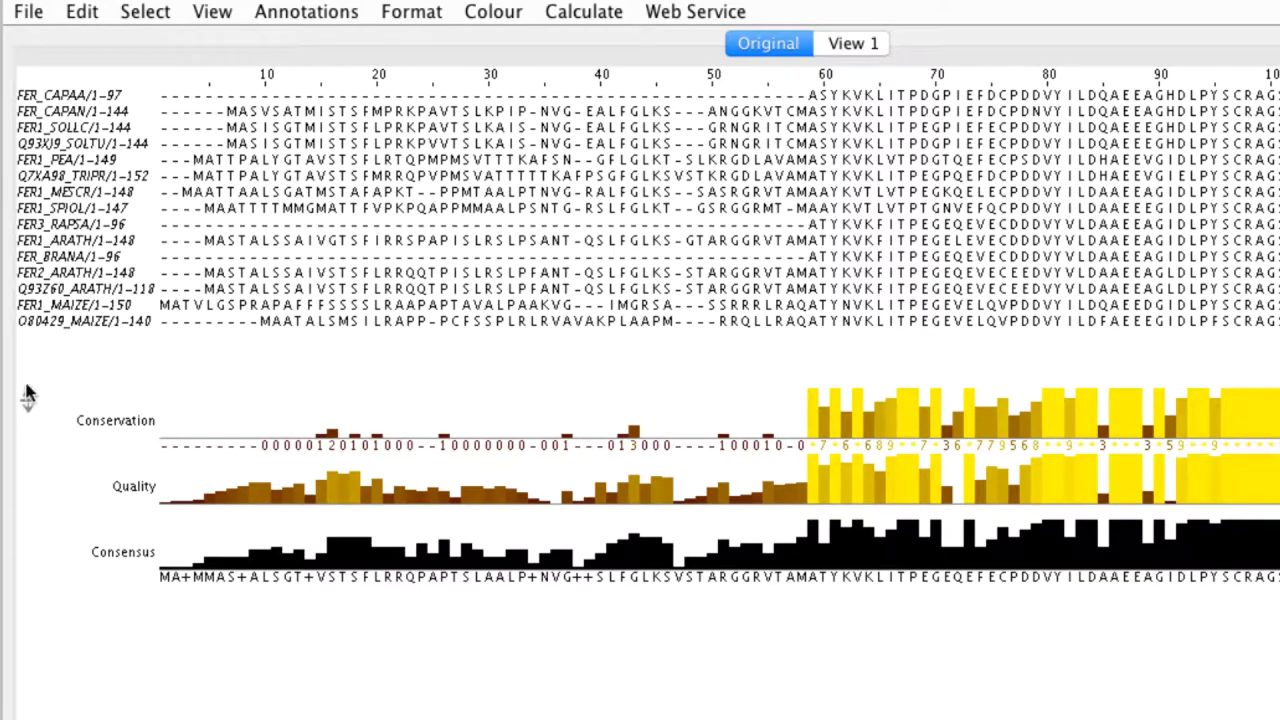
{"action": "left_click_drag", "start_coordinate": [28, 400], "coordinate": [28, 368]}
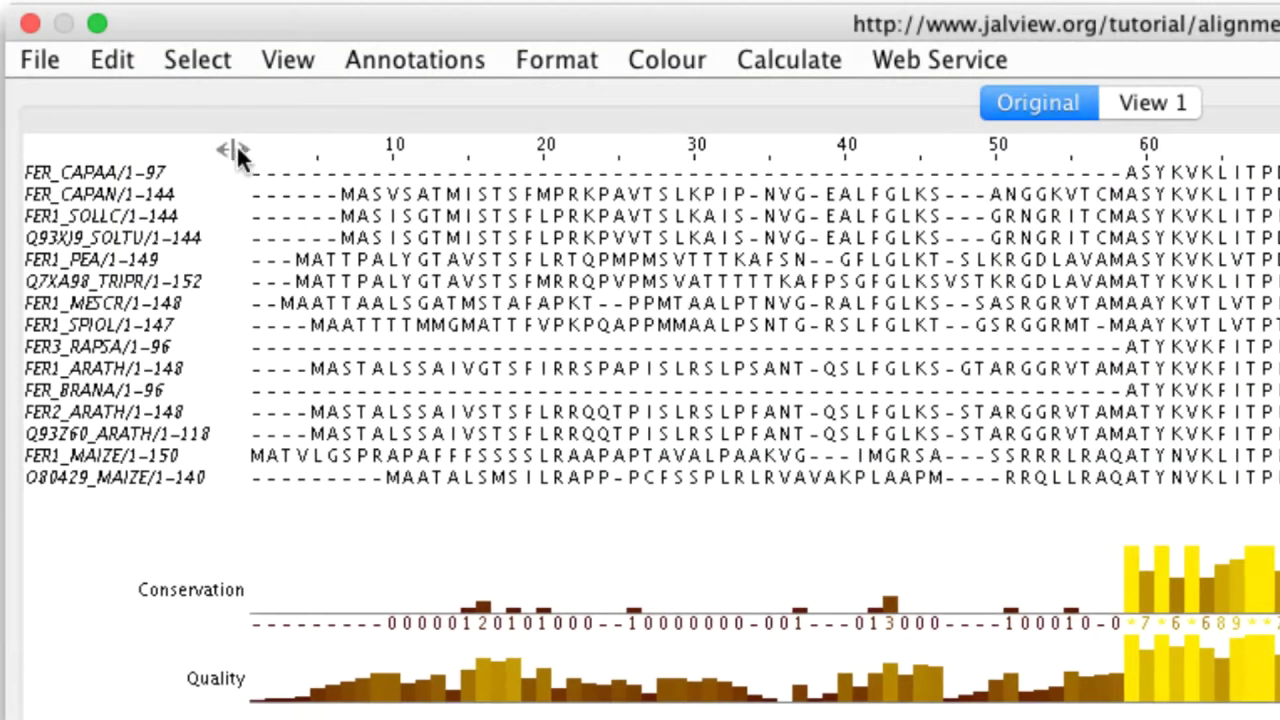
{"action": "left_click_drag", "start_coordinate": [312, 147], "coordinate": [121, 148]}
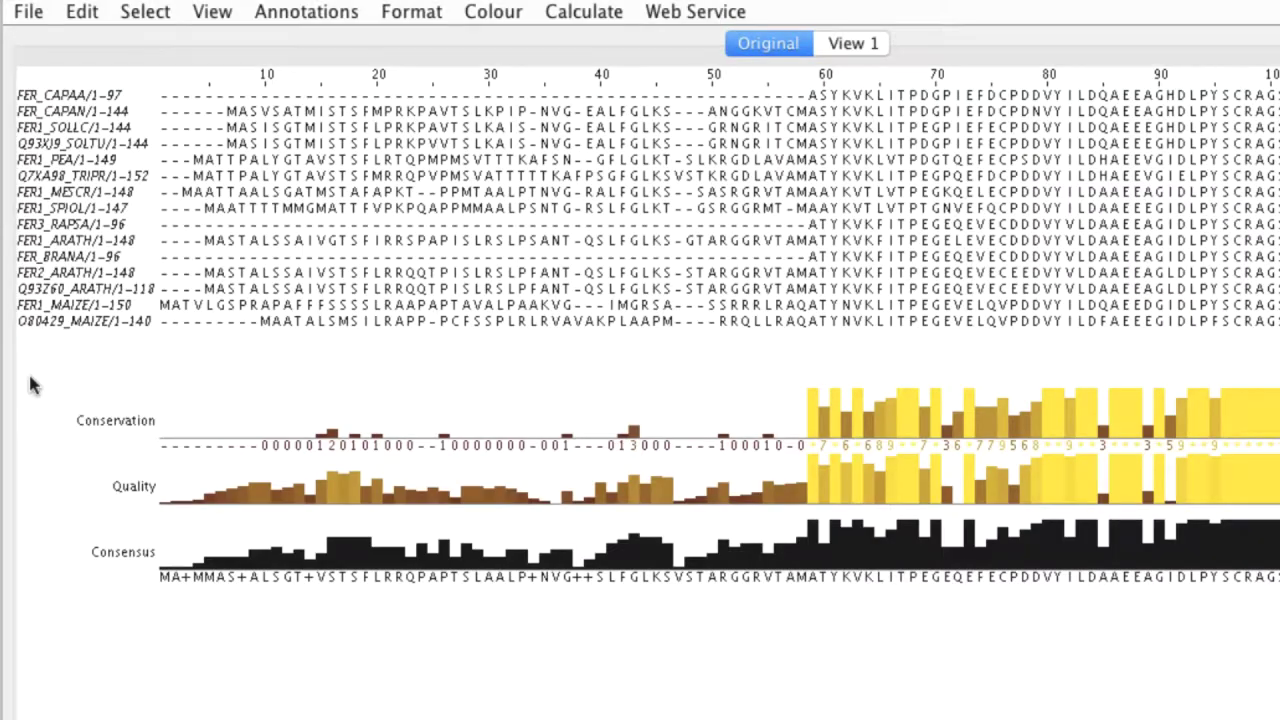
{"action": "right_click", "coordinate": [134, 561]}
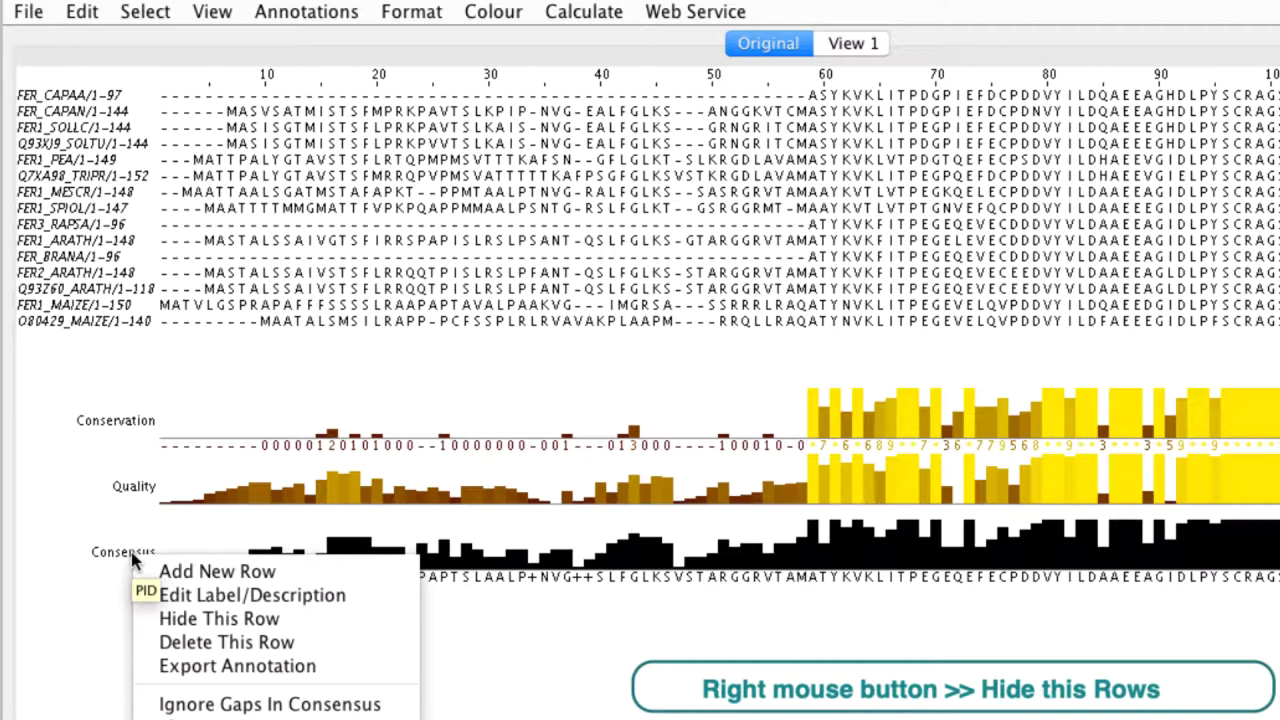
{"action": "left_click", "coordinate": [212, 619]}
{"action": "right_click", "coordinate": [140, 488]}
{"action": "left_click", "coordinate": [215, 546]}
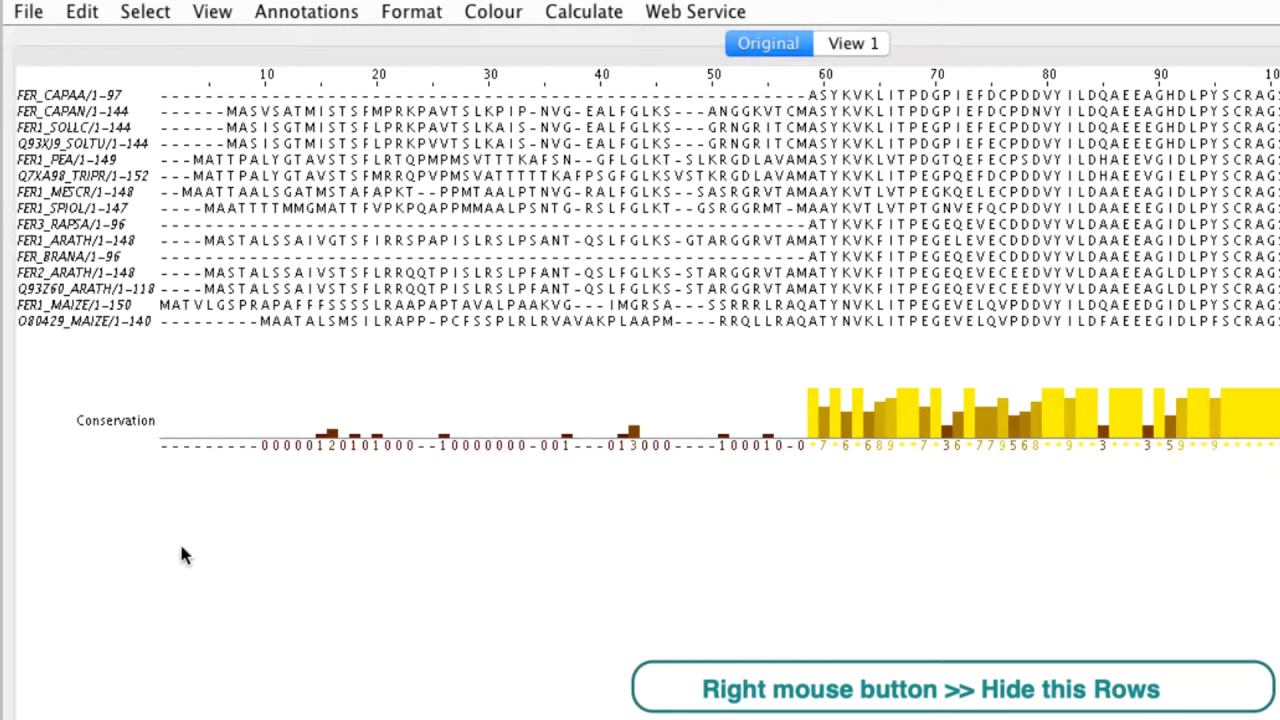
{"action": "right_click", "coordinate": [118, 428]}
{"action": "left_click", "coordinate": [230, 486]}
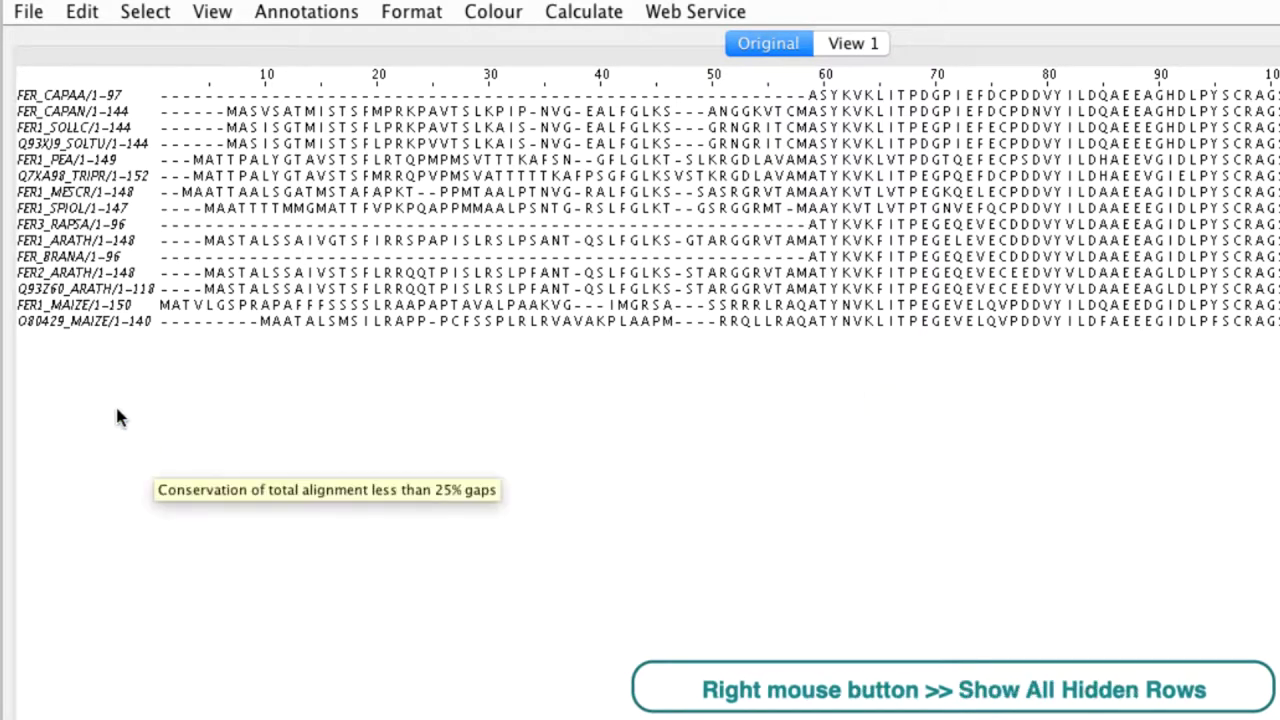
{"action": "right_click", "coordinate": [117, 418]}
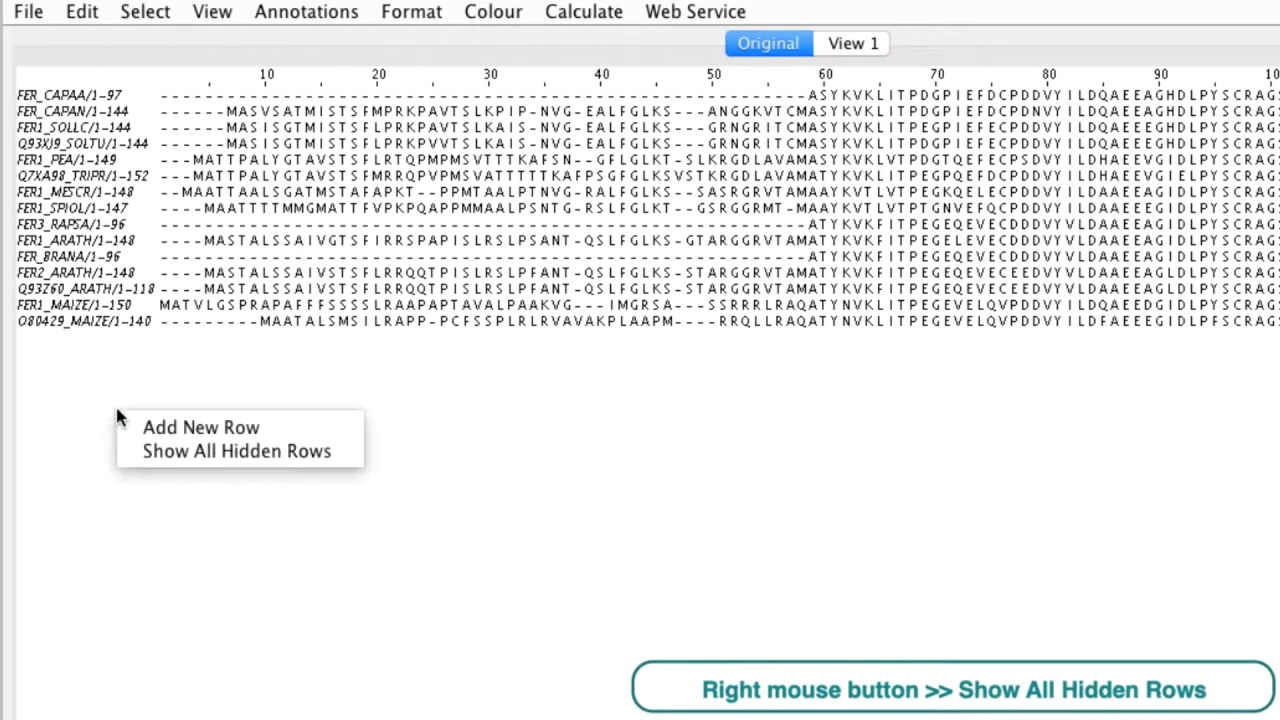
{"action": "left_click", "coordinate": [170, 455]}
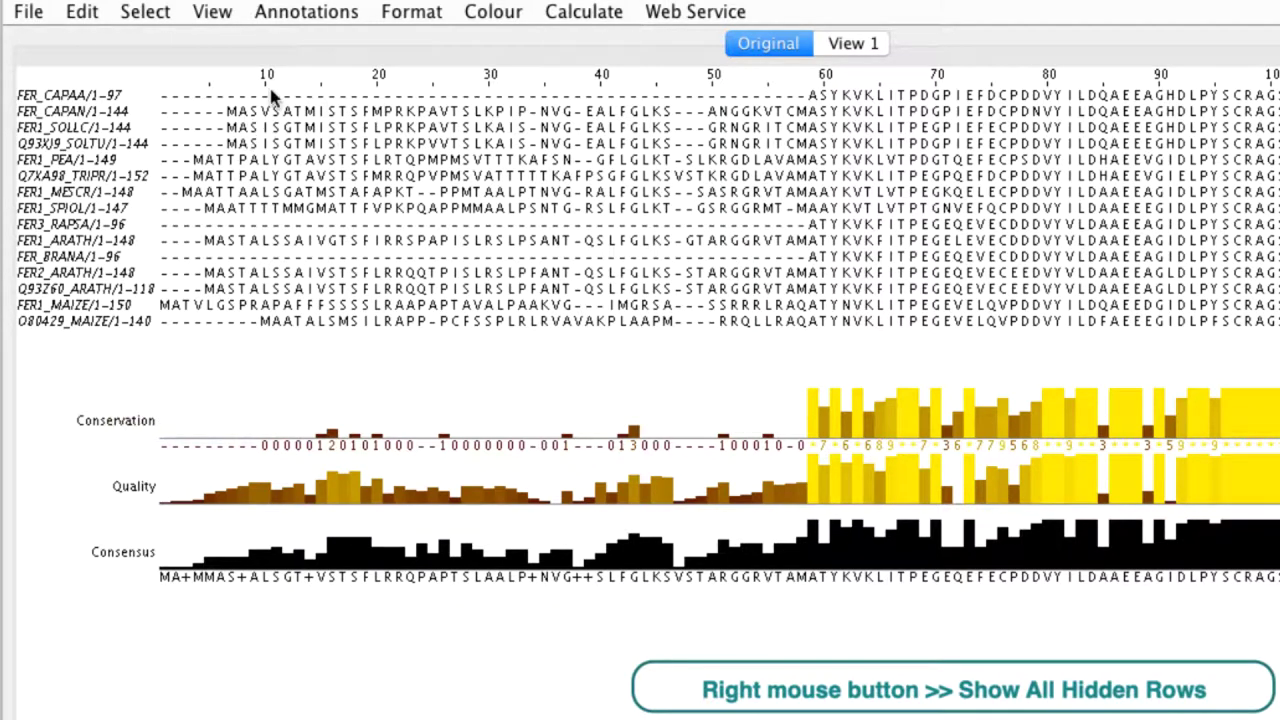
{"action": "left_click", "coordinate": [292, 12]}
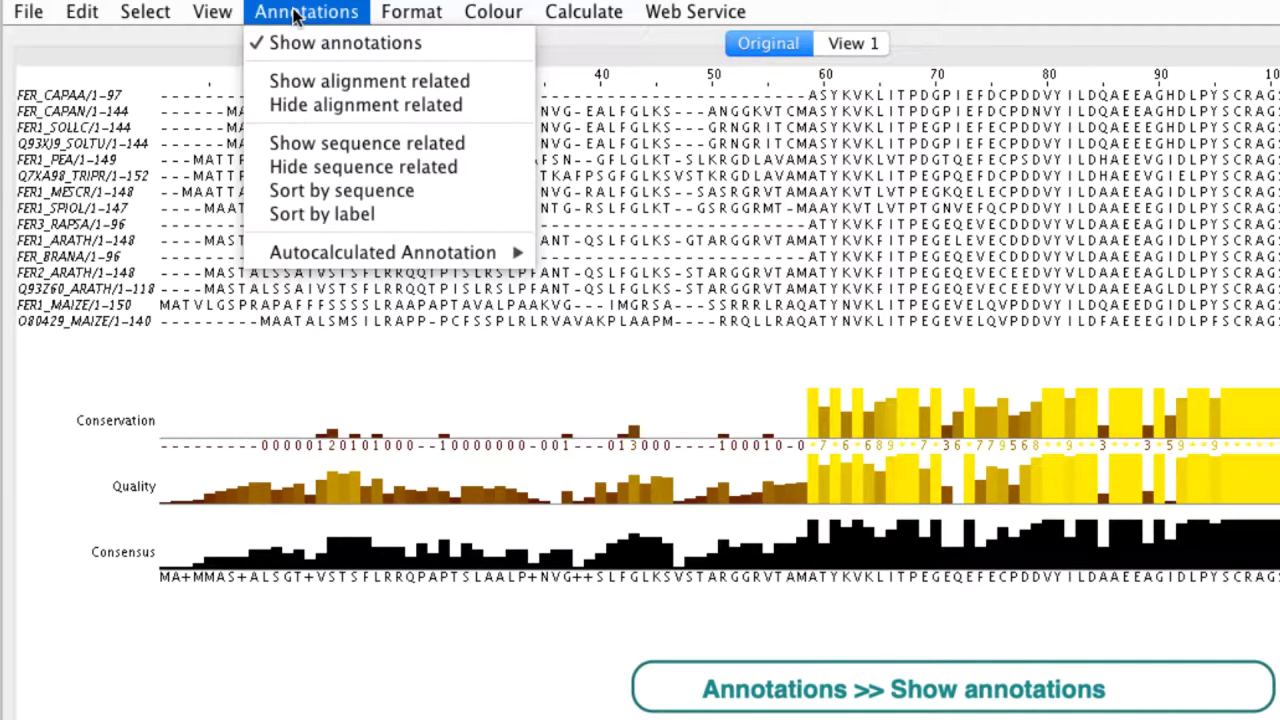
{"action": "left_click", "coordinate": [300, 42]}
{"action": "left_click", "coordinate": [296, 12]}
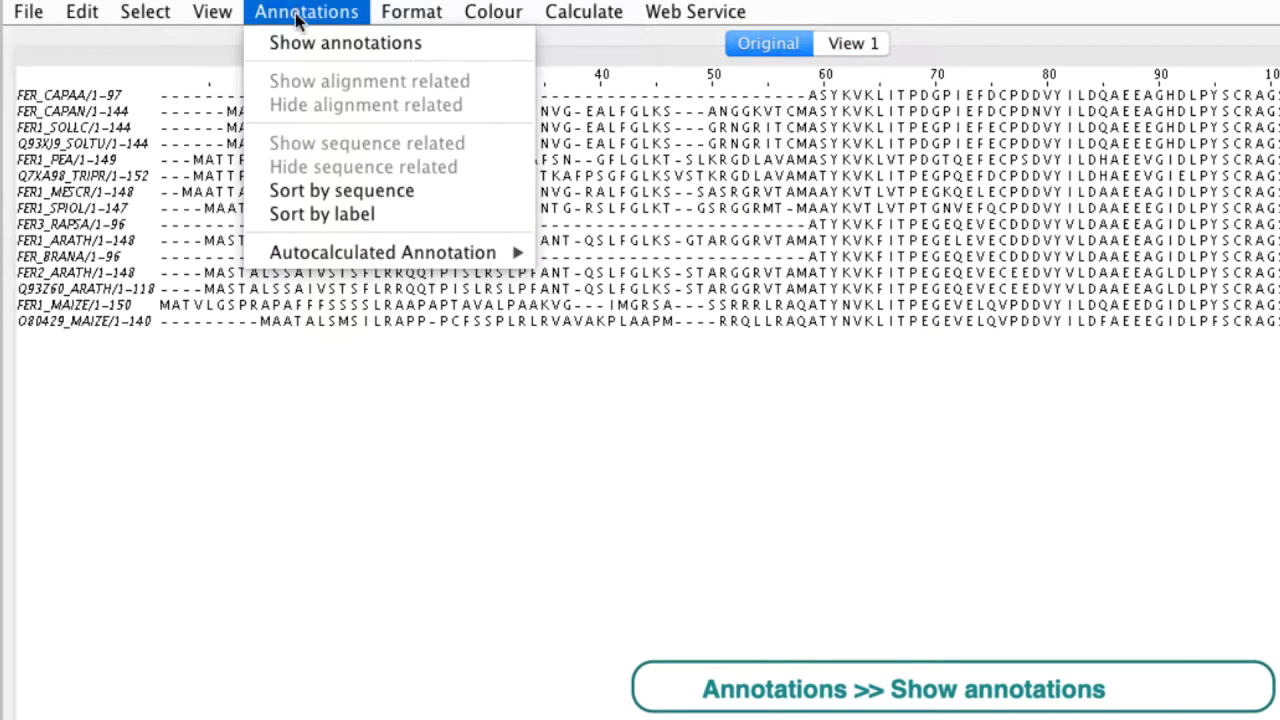
{"action": "left_click", "coordinate": [302, 44]}
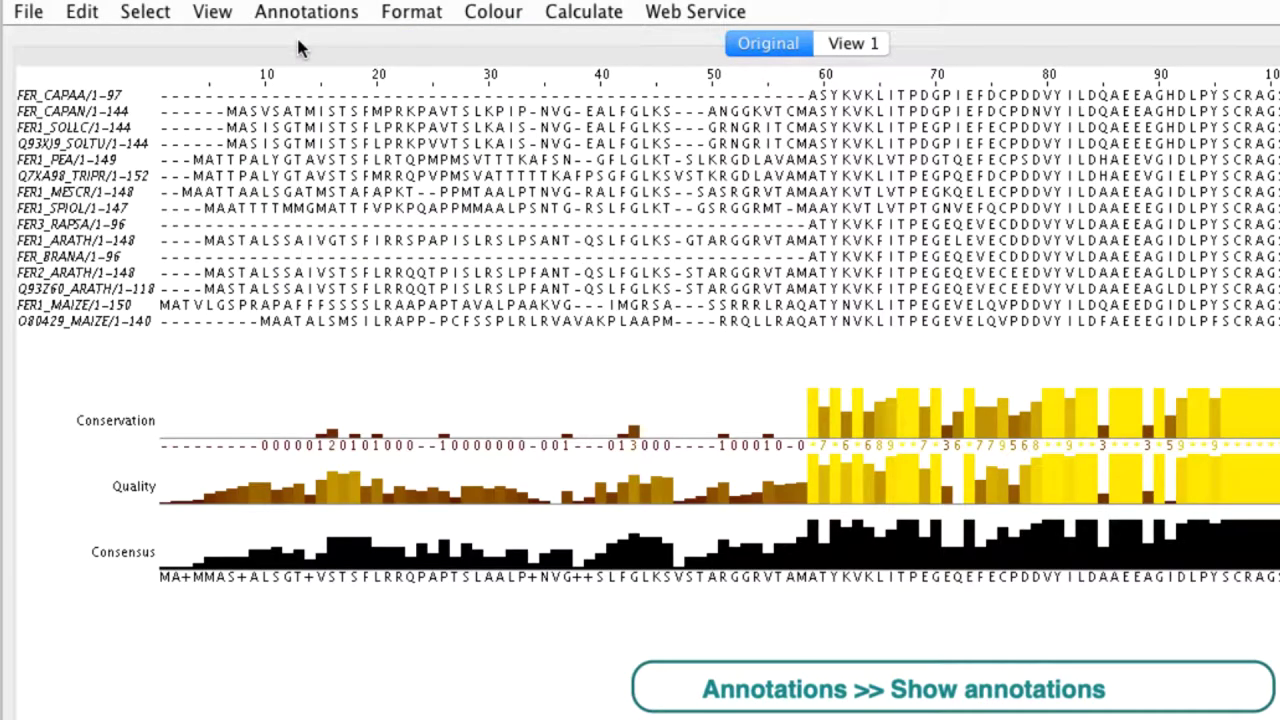
Step: Move Conservation below Consensus and back, then enlarge the annotation rows and Consensus row
{"action": "left_click_drag", "start_coordinate": [116, 420], "coordinate": [114, 562]}
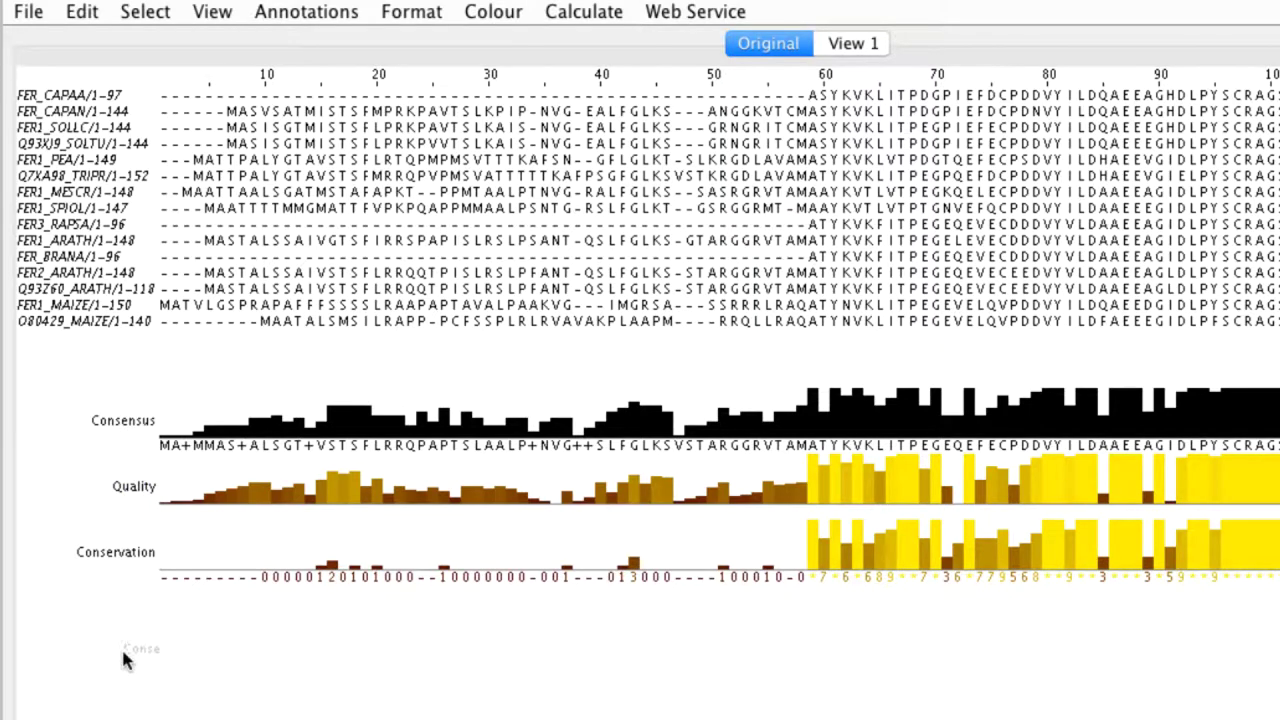
{"action": "left_click_drag", "start_coordinate": [124, 658], "coordinate": [124, 635]}
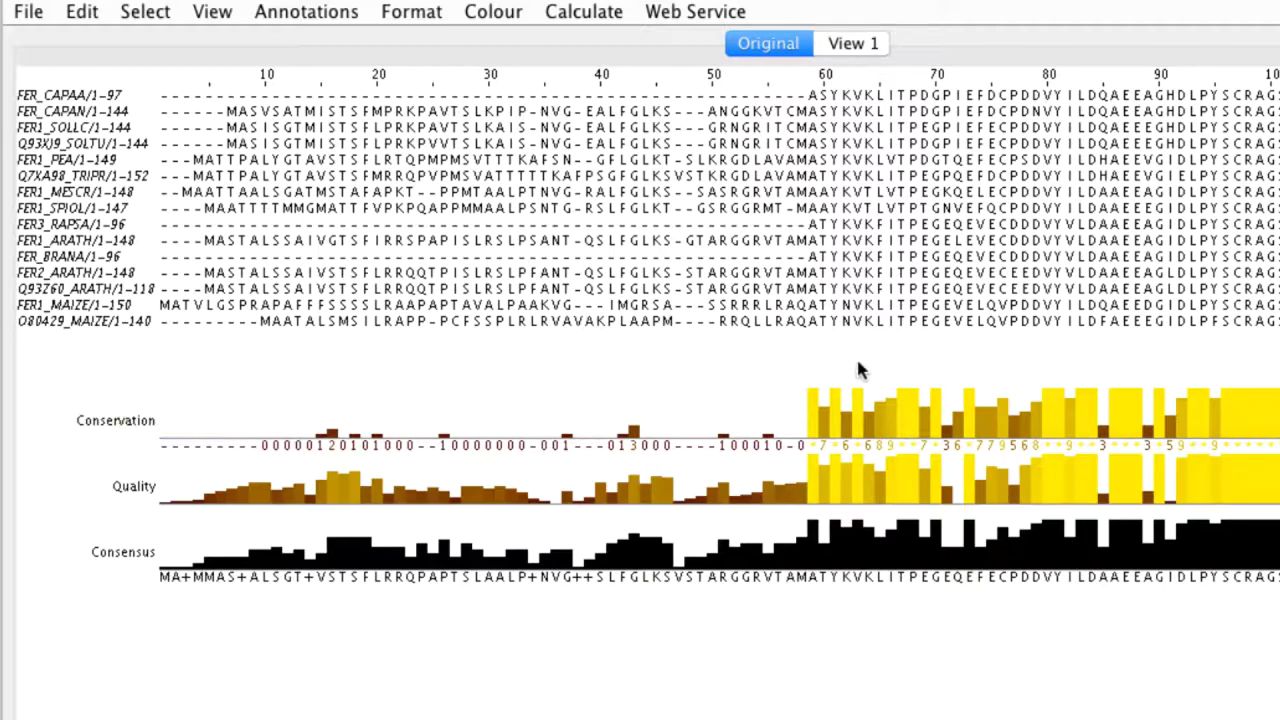
{"action": "mouse_move", "coordinate": [1262, 402]}
{"action": "left_mouse_down"}
{"action": "mouse_move", "coordinate": [1265, 357]}
{"action": "mouse_move", "coordinate": [1260, 409]}
{"action": "left_mouse_up"}
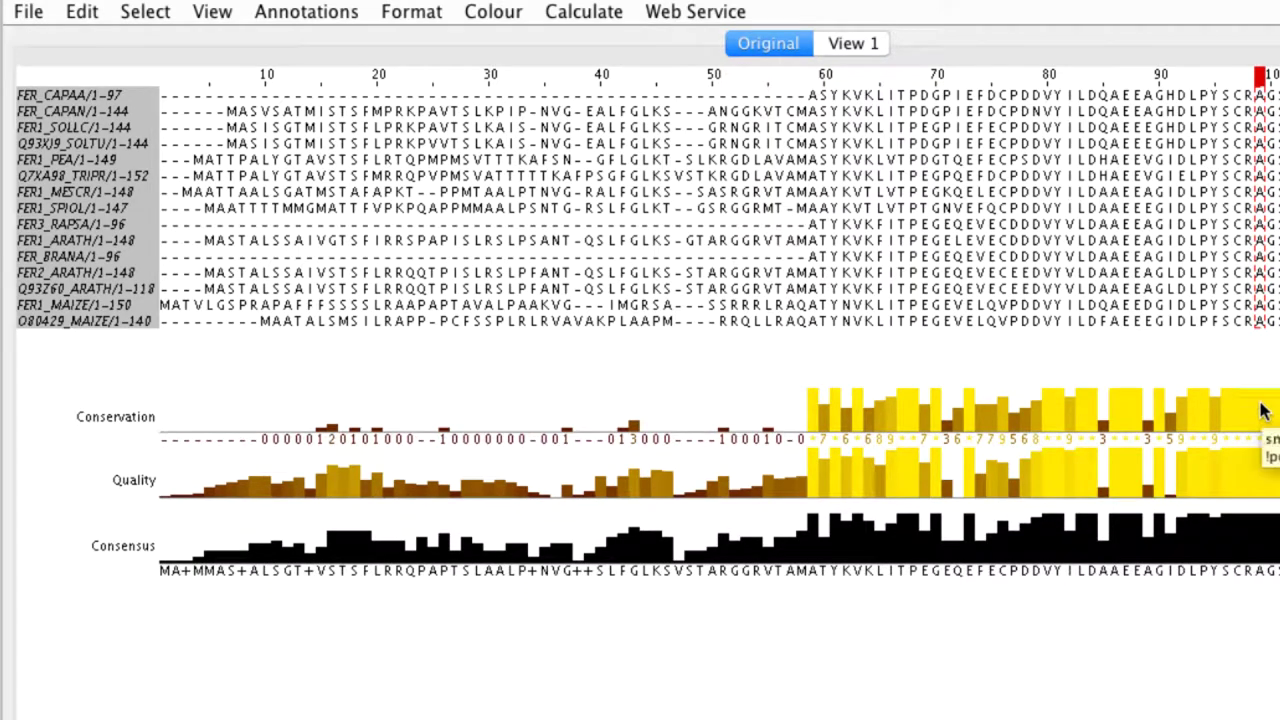
{"action": "mouse_move", "coordinate": [1243, 474]}
{"action": "left_mouse_down"}
{"action": "mouse_move", "coordinate": [1243, 420]}
{"action": "mouse_move", "coordinate": [1249, 527]}
{"action": "left_mouse_up"}
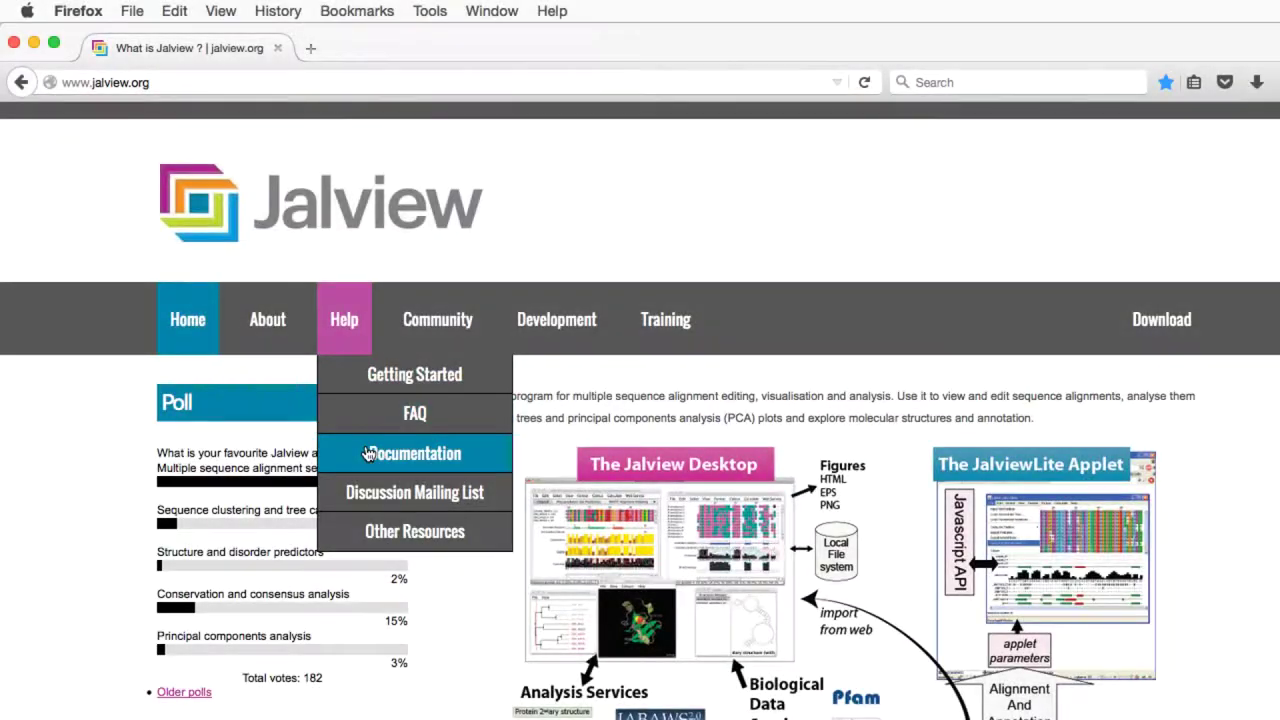
Step: Open the Documentation page from the Help menu on jalview.org
{"action": "left_click", "coordinate": [369, 454]}
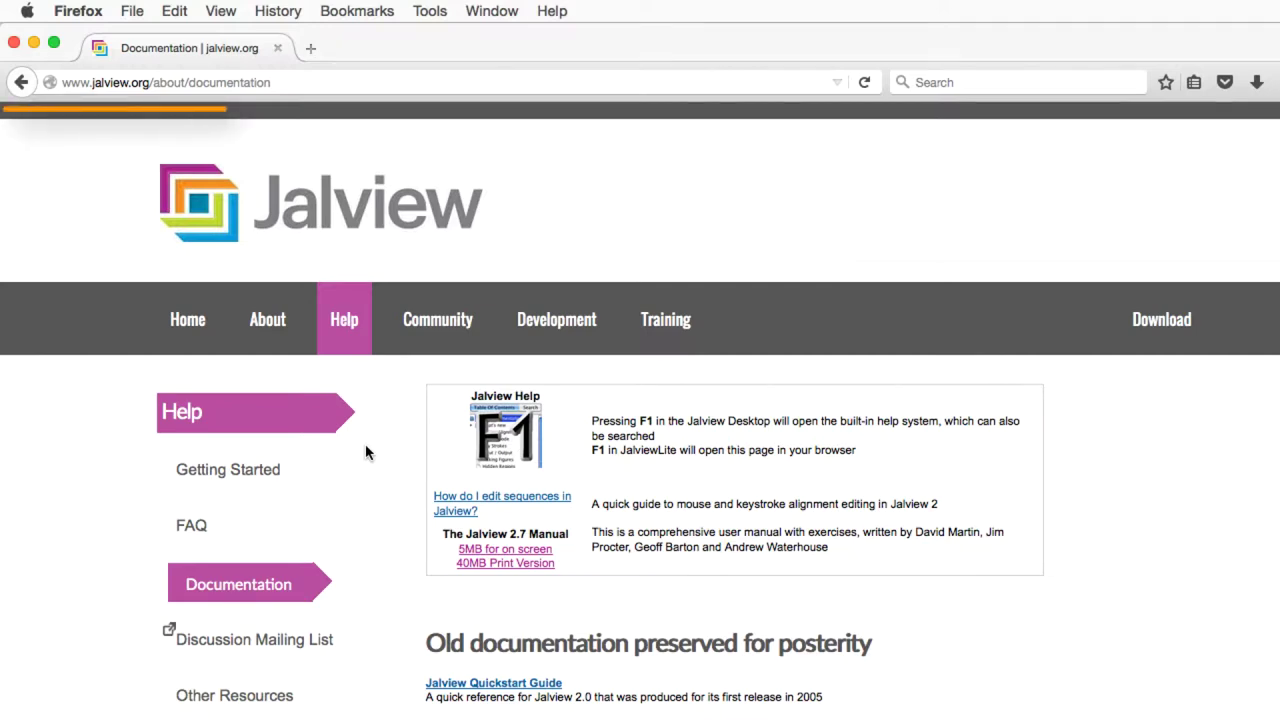
{"action": "mouse_move", "coordinate": [654, 322]}
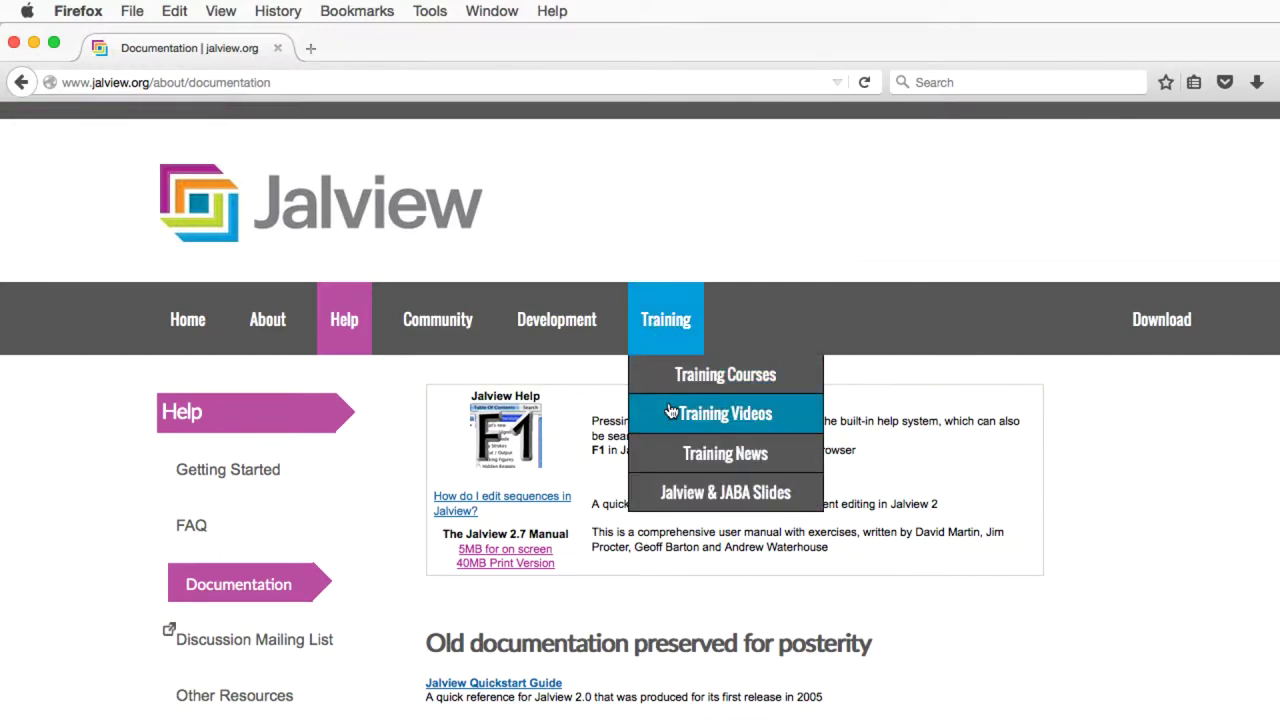